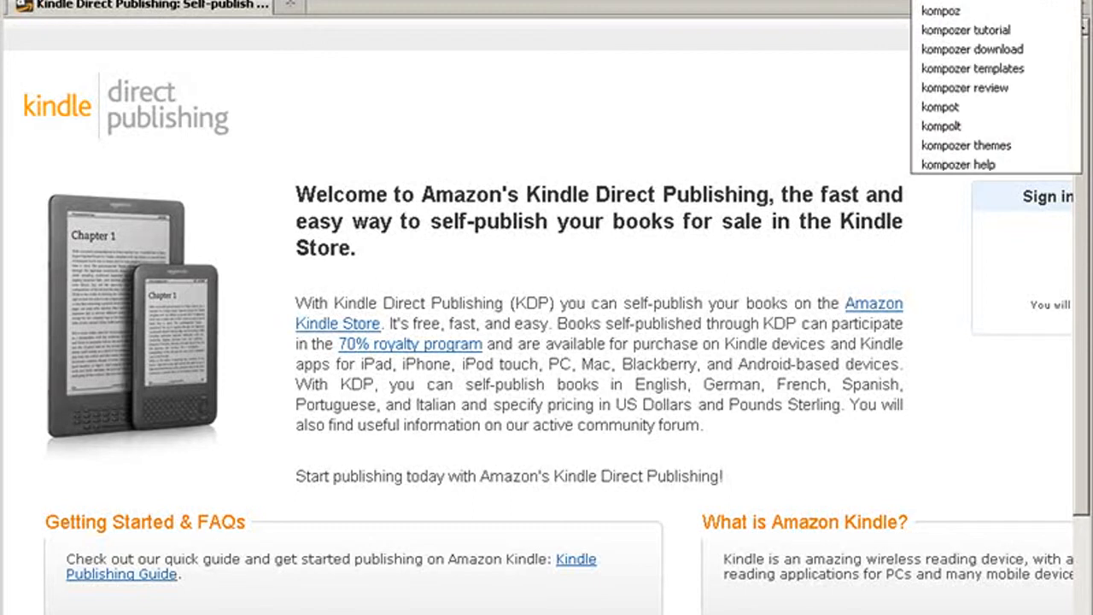
Search the web for kompozer and open the KompoZer downloads page from the results
{"action": "type", "text": "er"}
{"action": "key", "text": "Return"}
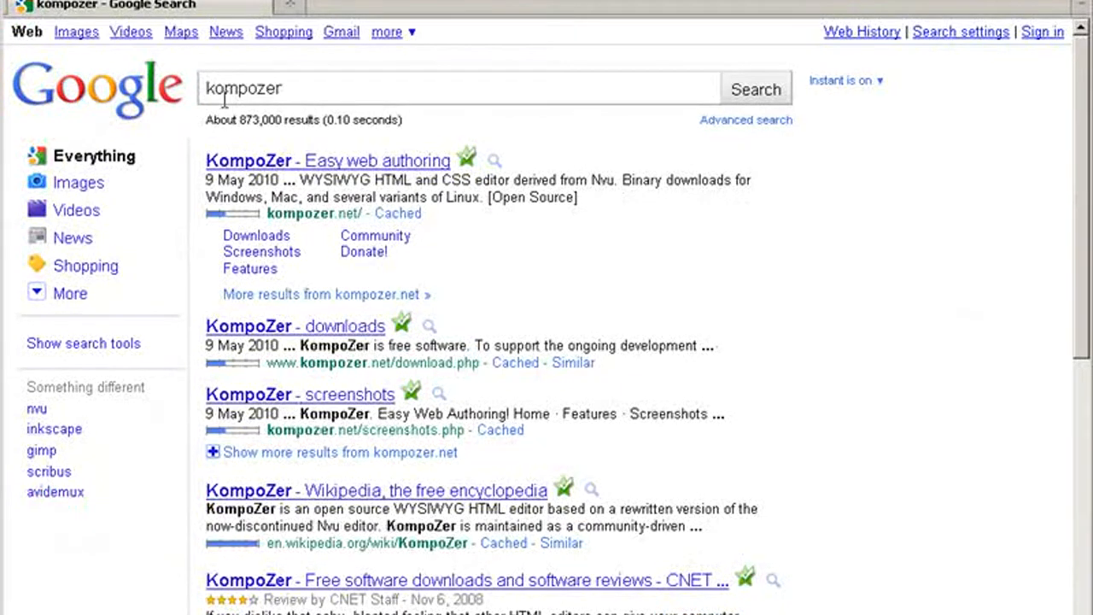
{"action": "left_click", "coordinate": [256, 236]}
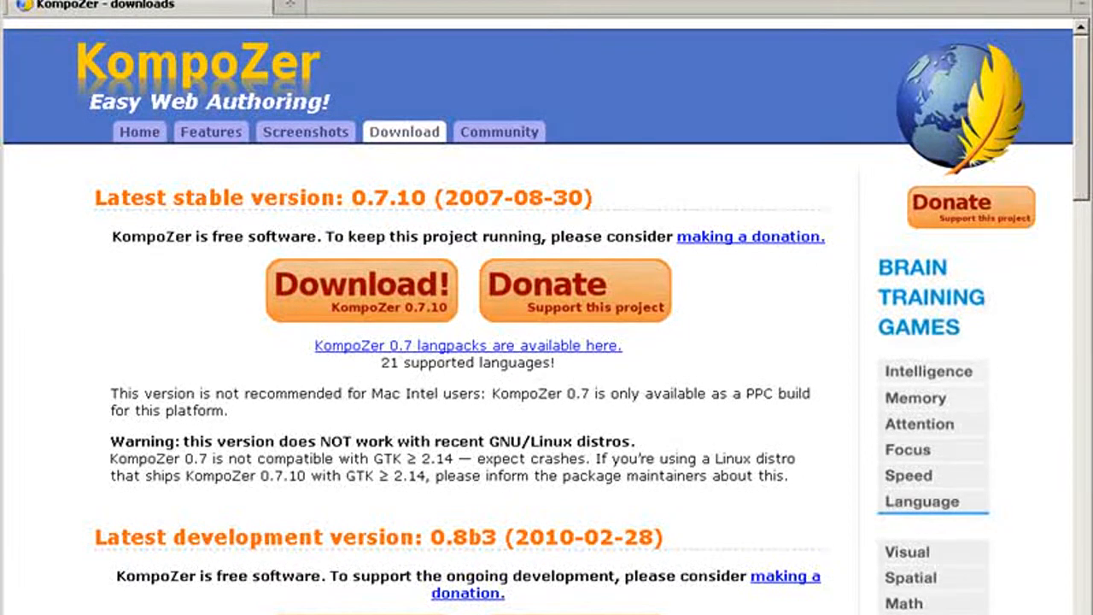
Search for open office and look over the OpenOffice.org 3.3.0 download page
{"action": "type", "text": "open of"}
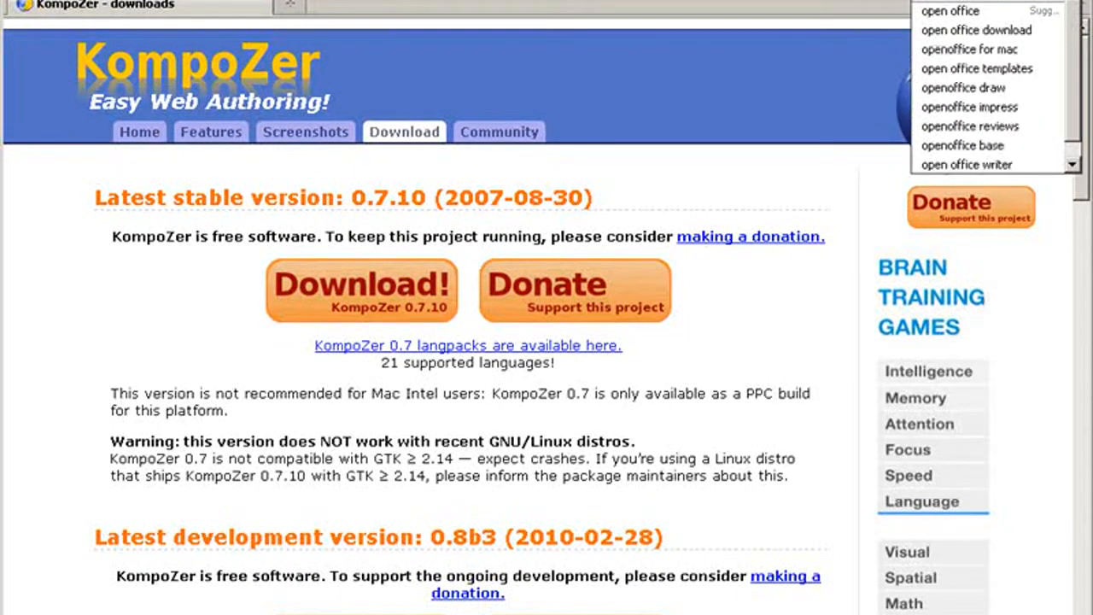
{"action": "type", "text": "fice"}
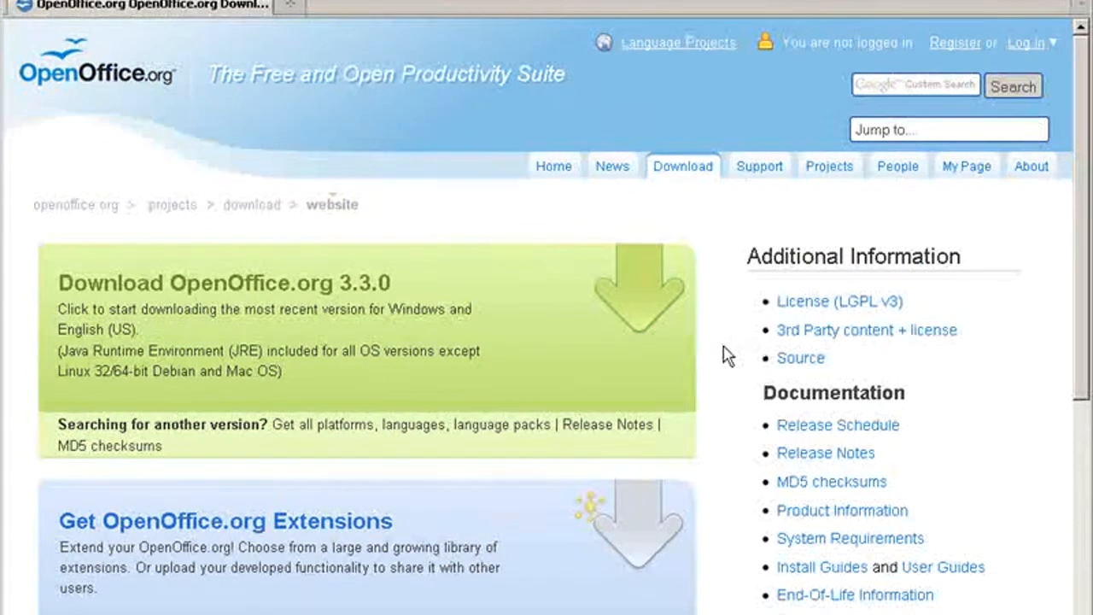
{"action": "scroll", "coordinate": [726, 356], "scroll_direction": "down", "scroll_amount": 3}
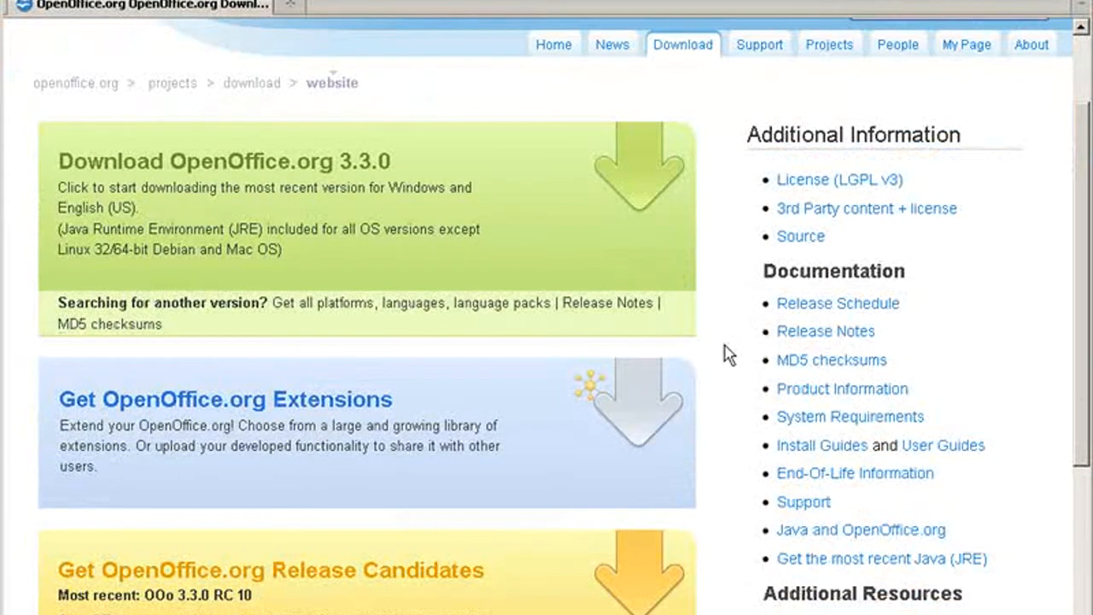
{"action": "scroll", "coordinate": [725, 356], "scroll_direction": "up", "scroll_amount": 3}
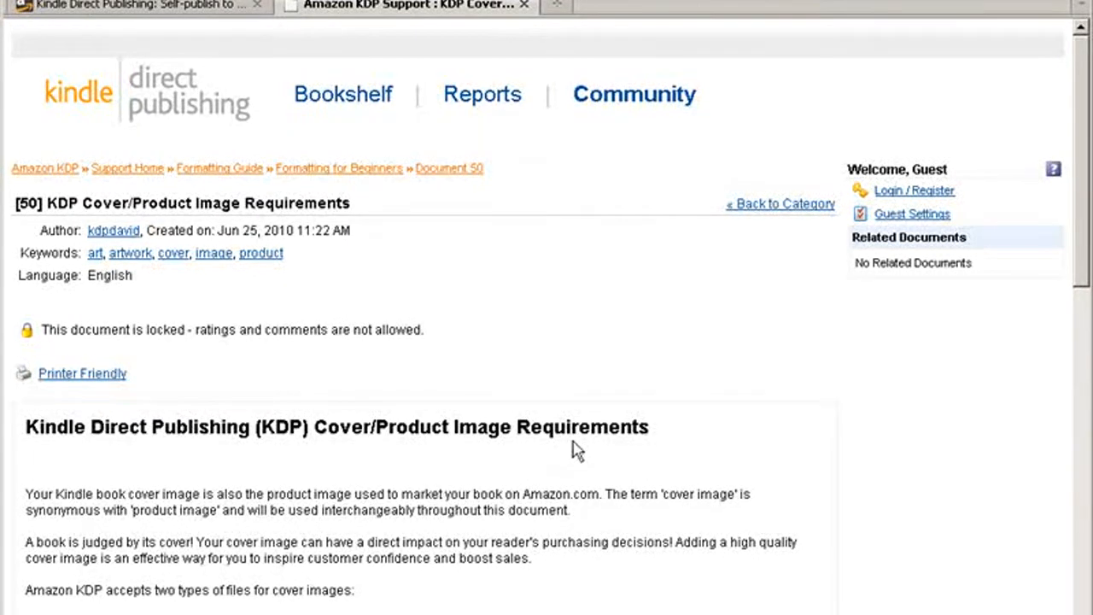
Review the KDP cover image requirements for file types, dimensions, color mode and upload instructions
{"action": "scroll", "coordinate": [578, 449], "scroll_direction": "down", "scroll_amount": 10}
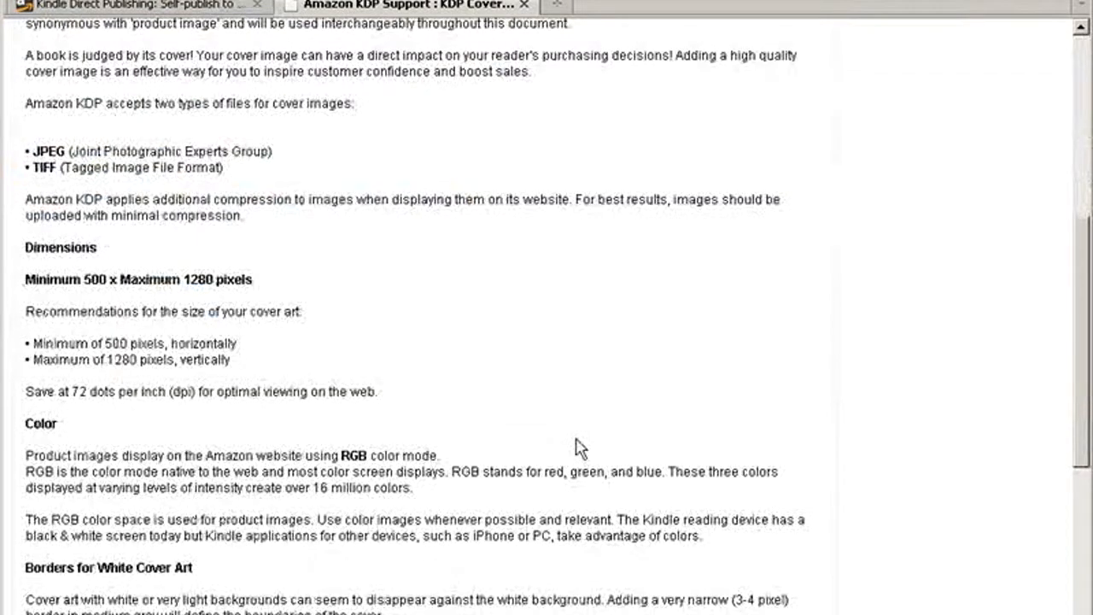
{"action": "scroll", "coordinate": [578, 449], "scroll_direction": "up", "scroll_amount": 3}
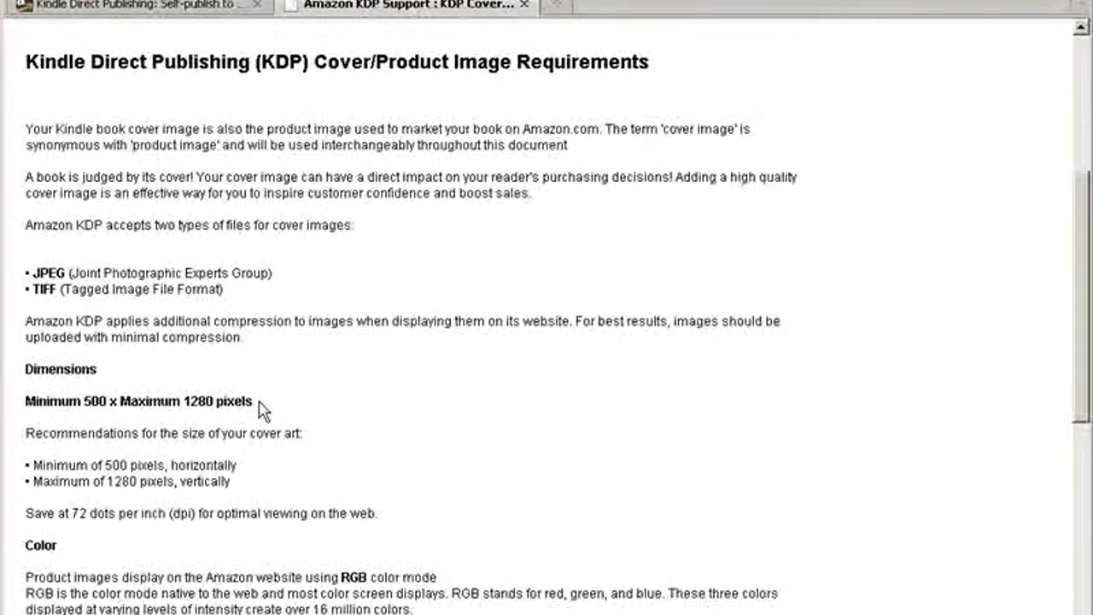
{"action": "scroll", "coordinate": [263, 410], "scroll_direction": "down", "scroll_amount": 3}
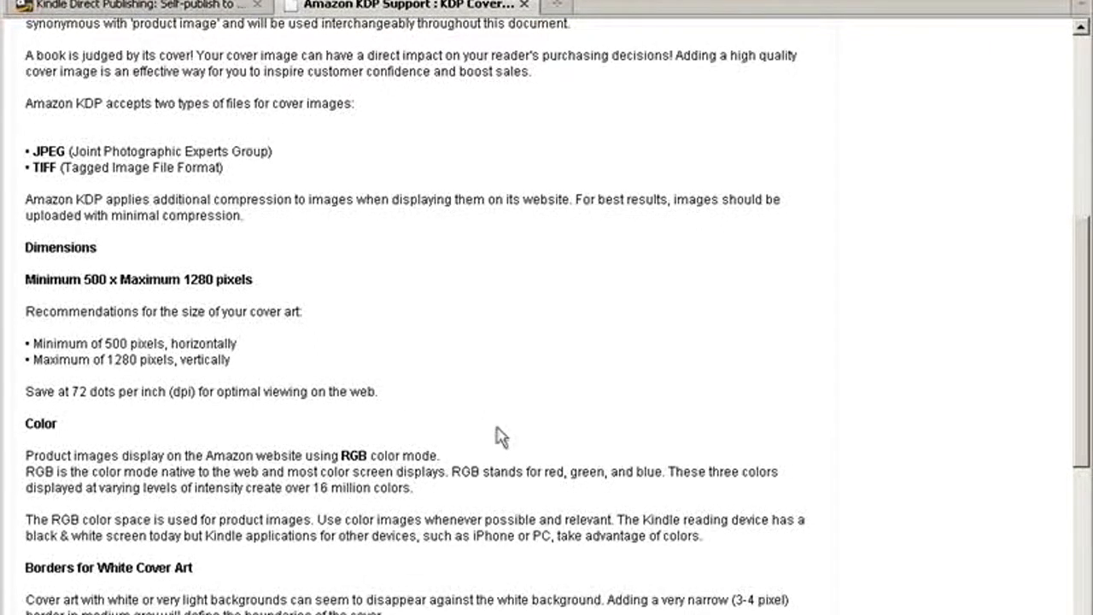
{"action": "scroll", "coordinate": [499, 436], "scroll_direction": "down", "scroll_amount": 10}
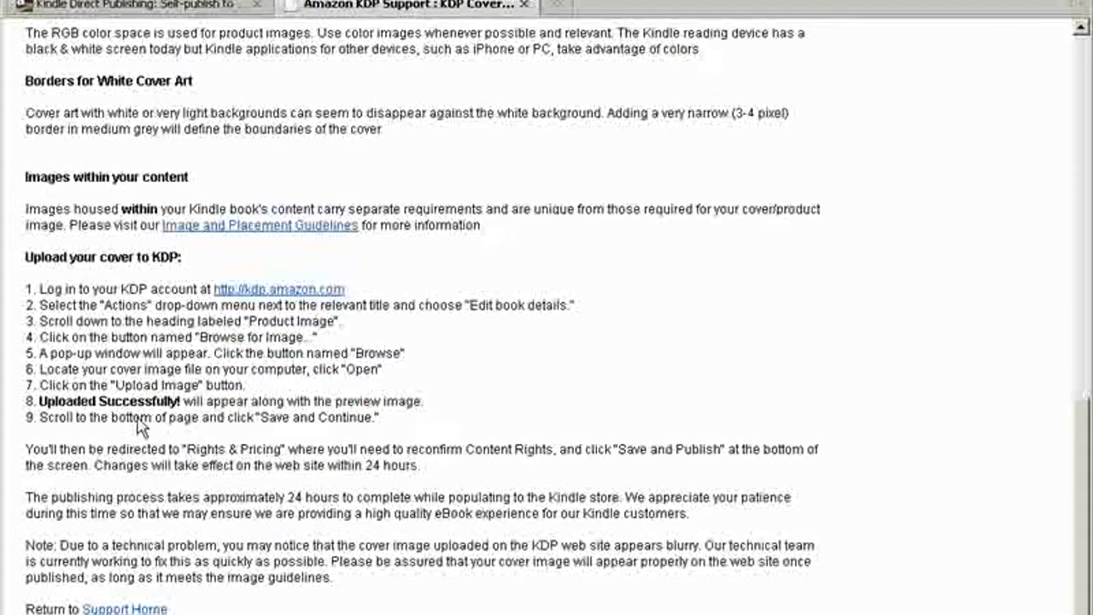
Open the Image and Placement Guidelines and check the supported graphic formats and maximum image file size
{"action": "left_click", "coordinate": [267, 235]}
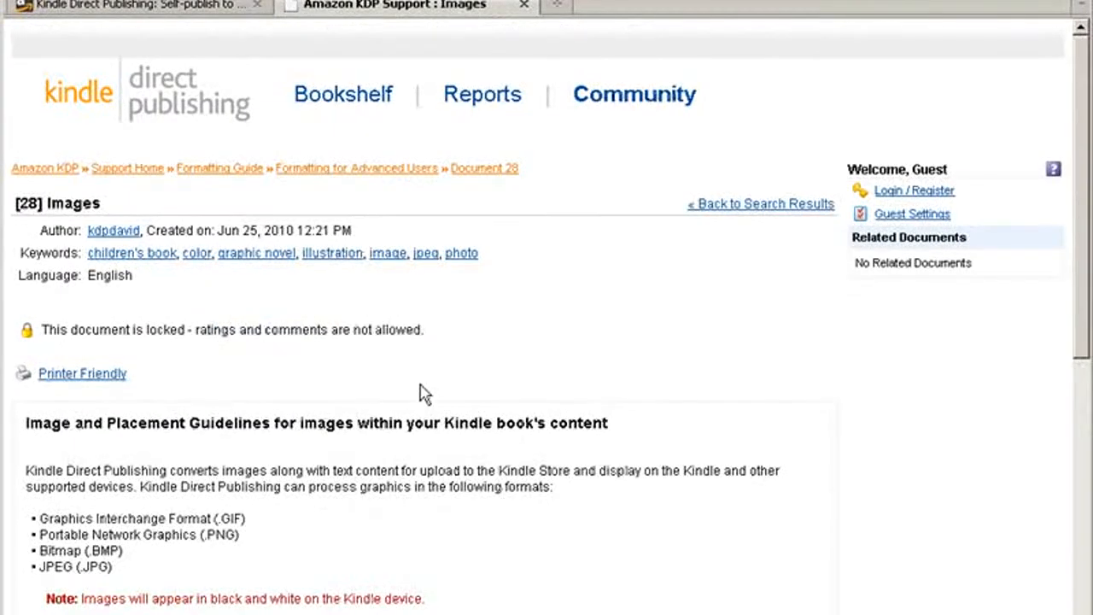
{"action": "scroll", "coordinate": [424, 392], "scroll_direction": "down", "scroll_amount": 3}
{"action": "scroll", "coordinate": [421, 388], "scroll_direction": "down", "scroll_amount": 5}
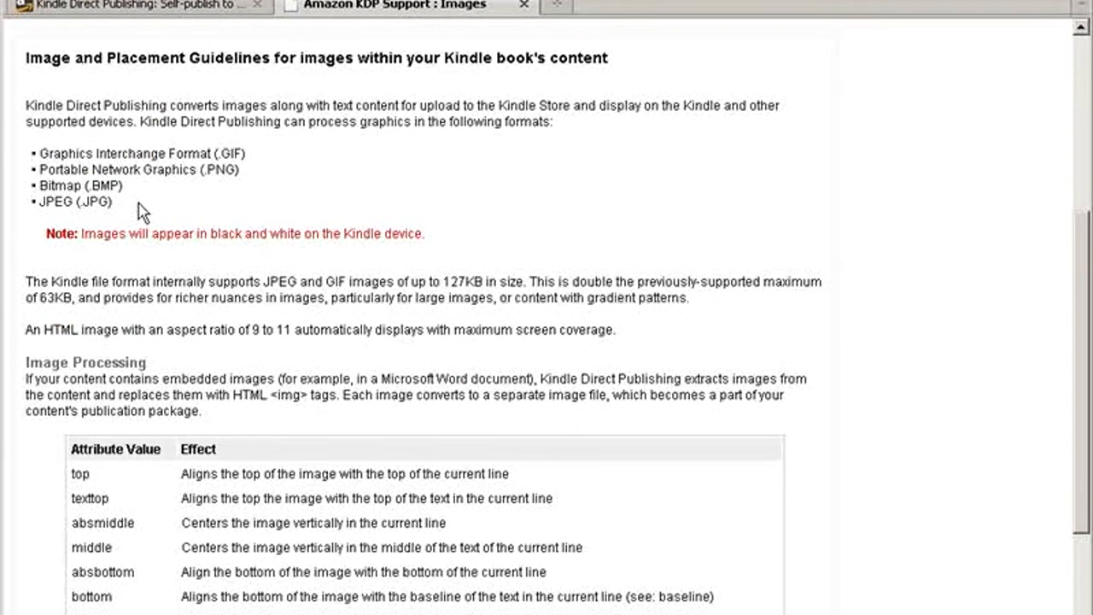
{"action": "left_click_drag", "start_coordinate": [441, 282], "coordinate": [484, 280]}
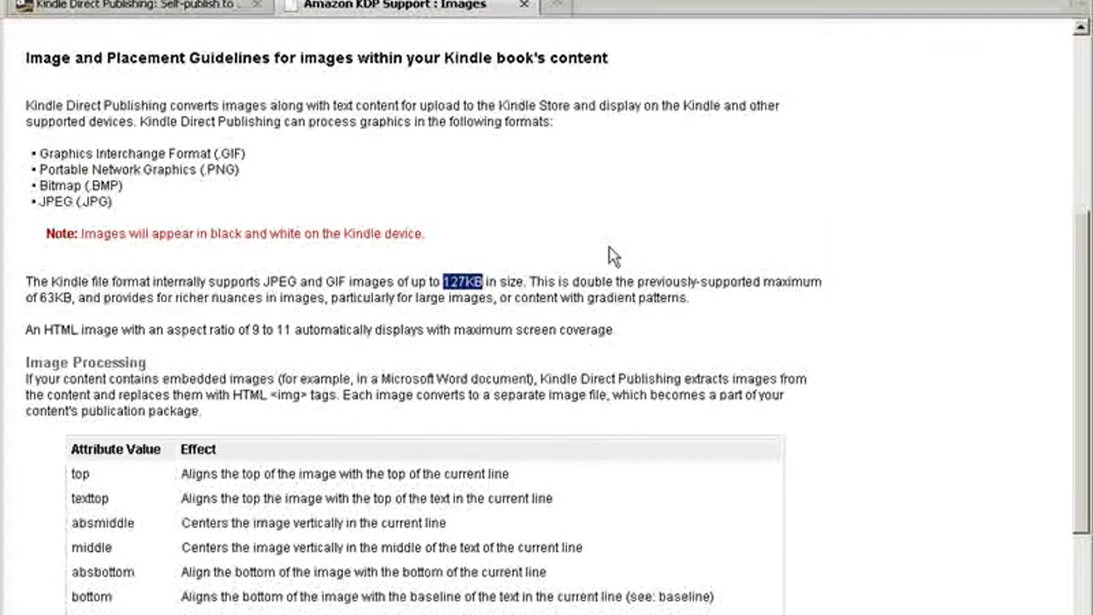
{"action": "left_click", "coordinate": [758, 327]}
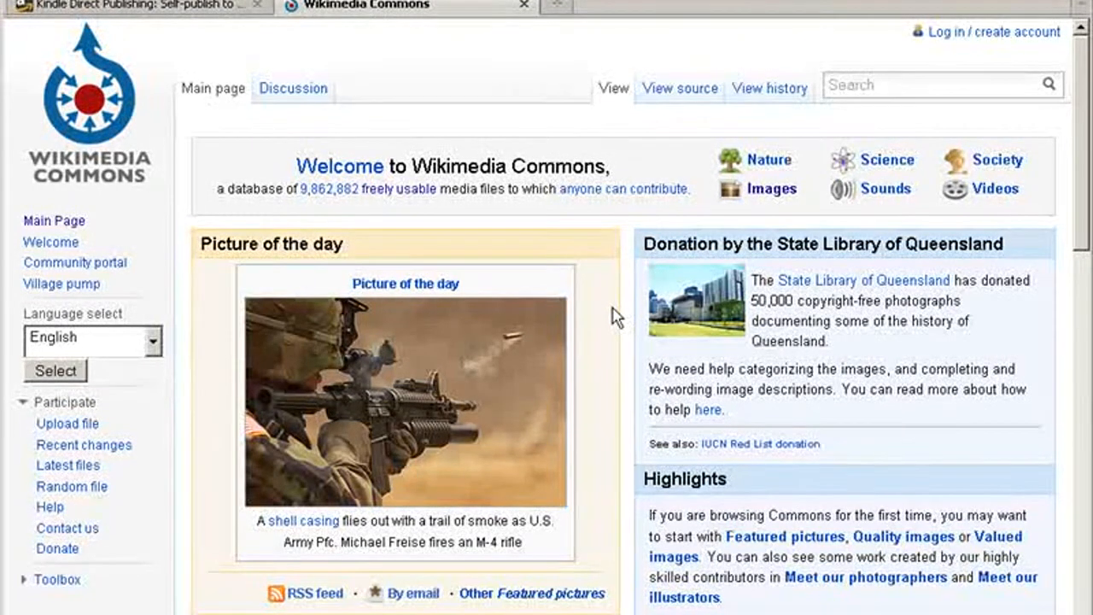
Browse the Wikimedia Commons topics to the Drawings category and look through its drawings by theme
{"action": "scroll", "coordinate": [628, 314], "scroll_direction": "down", "scroll_amount": 10}
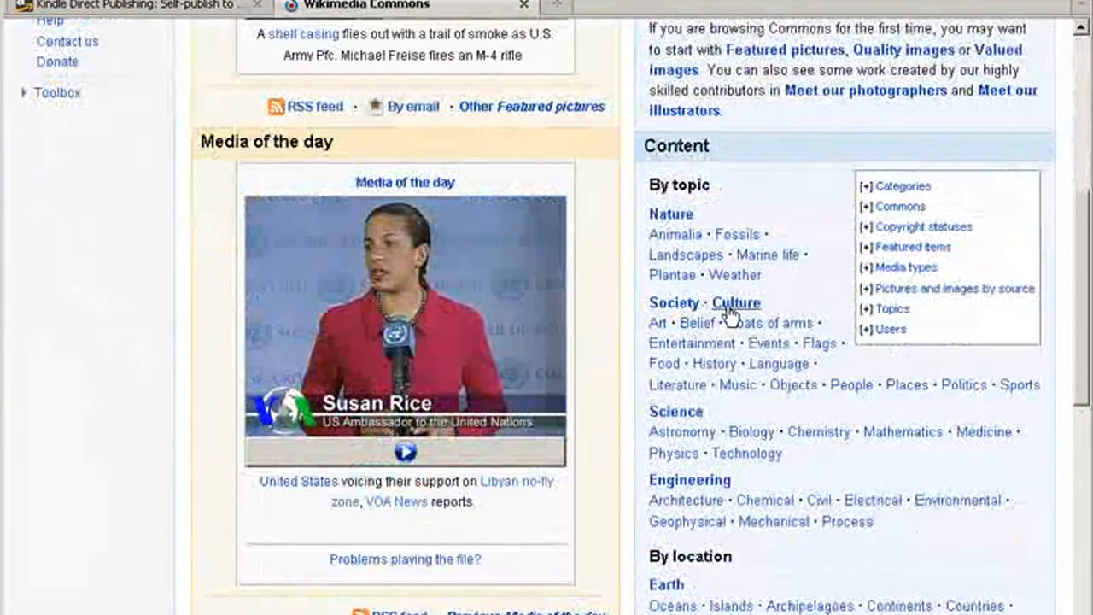
{"action": "scroll", "coordinate": [699, 272], "scroll_direction": "down", "scroll_amount": 3}
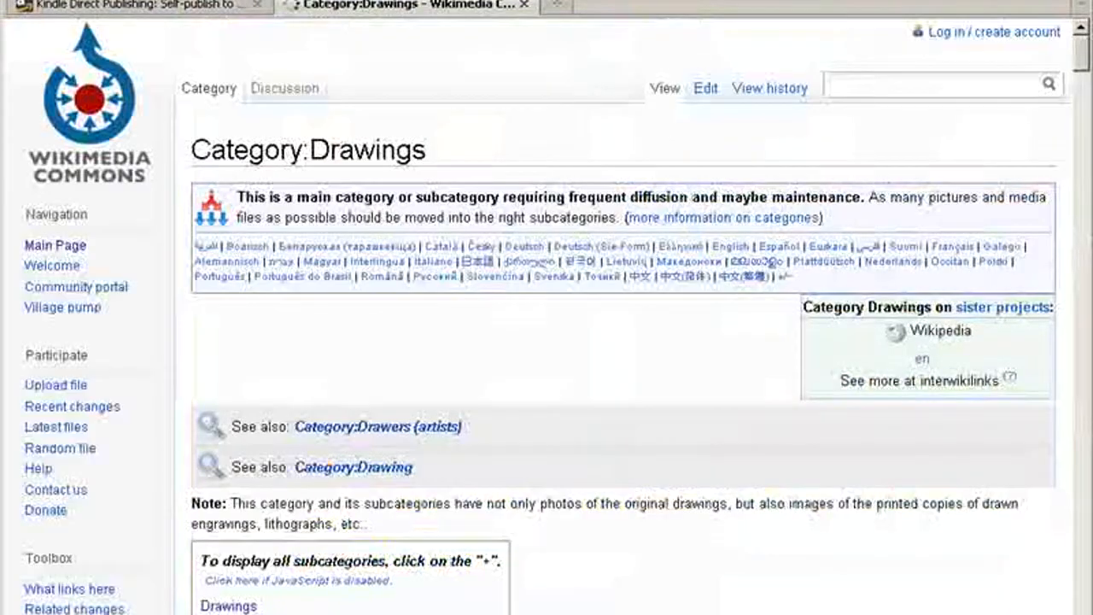
{"action": "scroll", "coordinate": [490, 368], "scroll_direction": "down", "scroll_amount": 10}
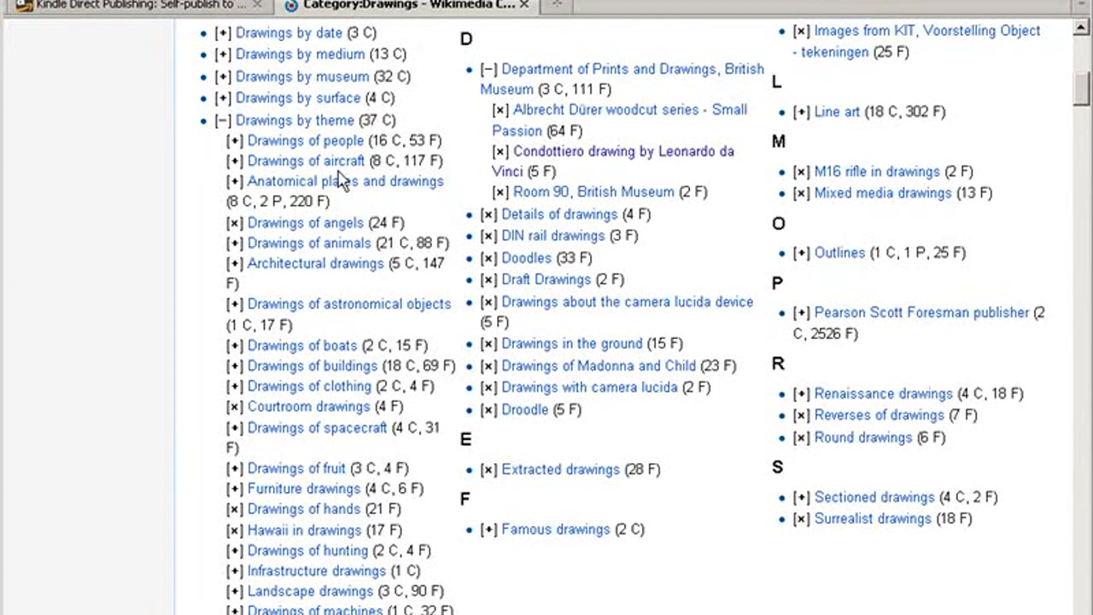
Open the Drawings of people category and expand its Drawings of men subcategory
{"action": "left_click", "coordinate": [303, 143]}
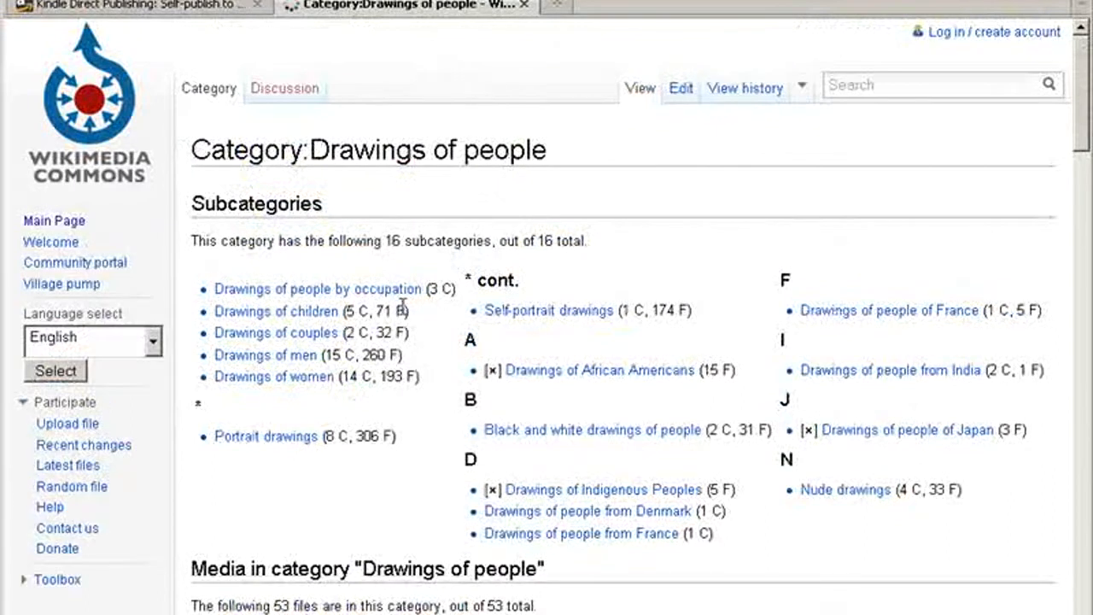
{"action": "scroll", "coordinate": [406, 312], "scroll_direction": "down", "scroll_amount": 3}
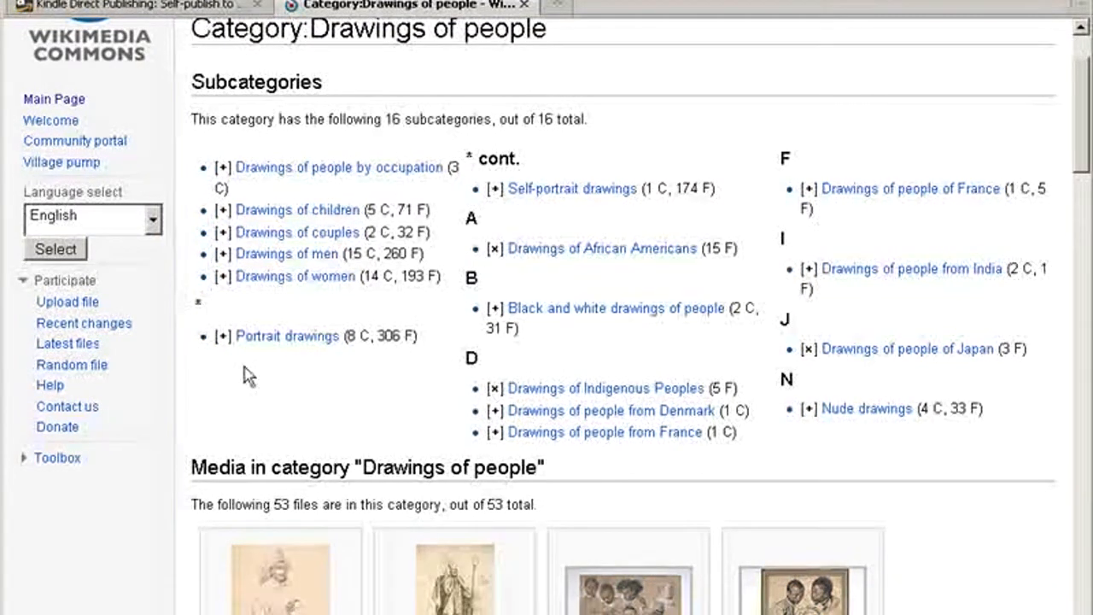
{"action": "left_click", "coordinate": [223, 255]}
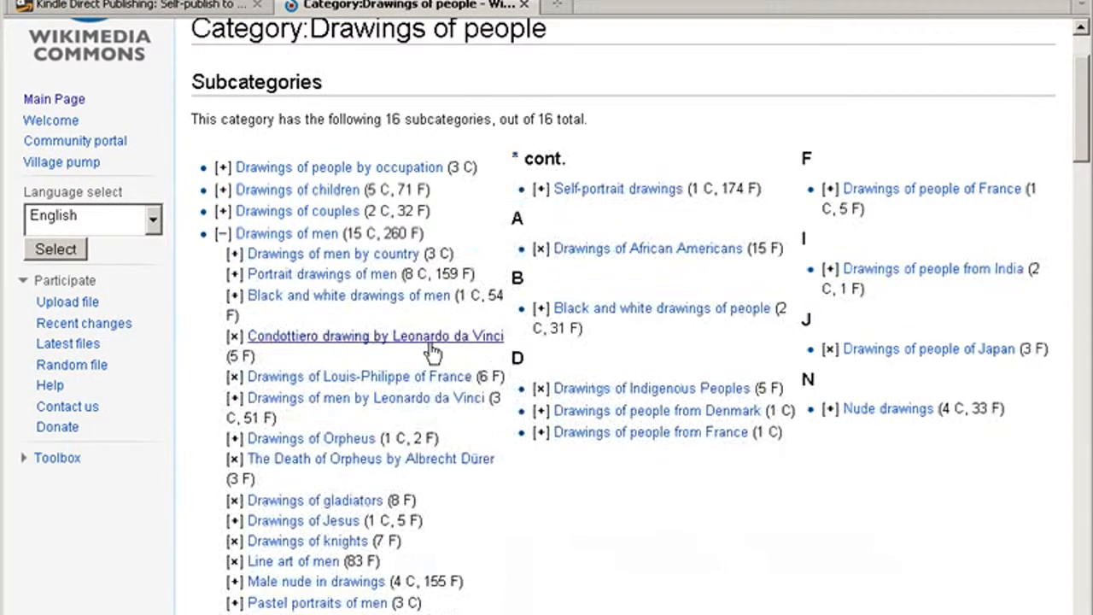
{"action": "scroll", "coordinate": [350, 337], "scroll_direction": "down", "scroll_amount": 3}
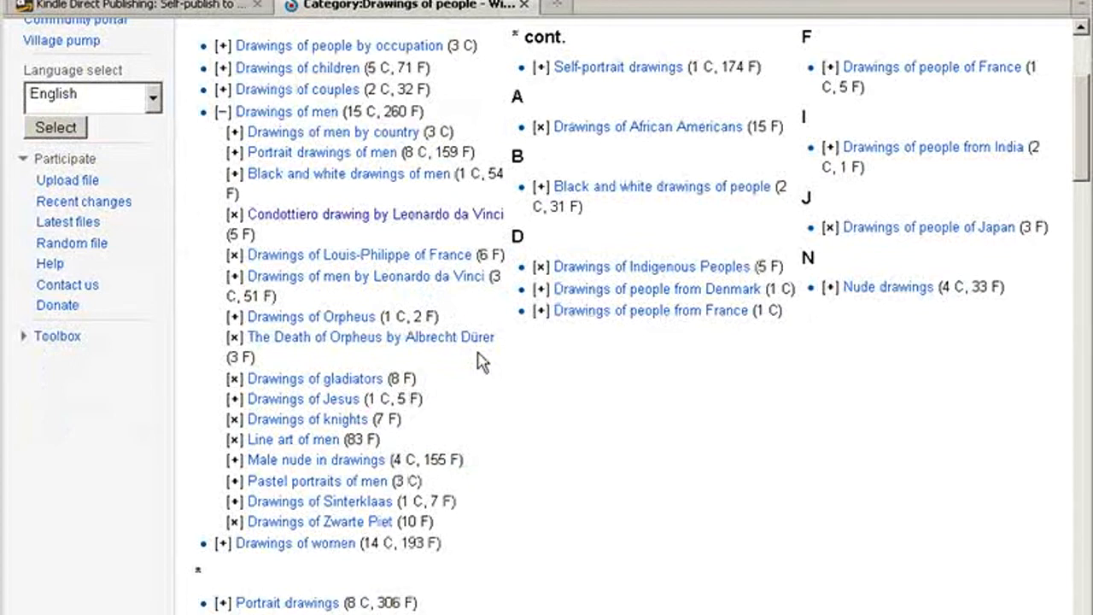
Browse the media files in the Drawings of people category and open the file page of Sannta anna.jpg
{"action": "scroll", "coordinate": [478, 361], "scroll_direction": "down", "scroll_amount": 20}
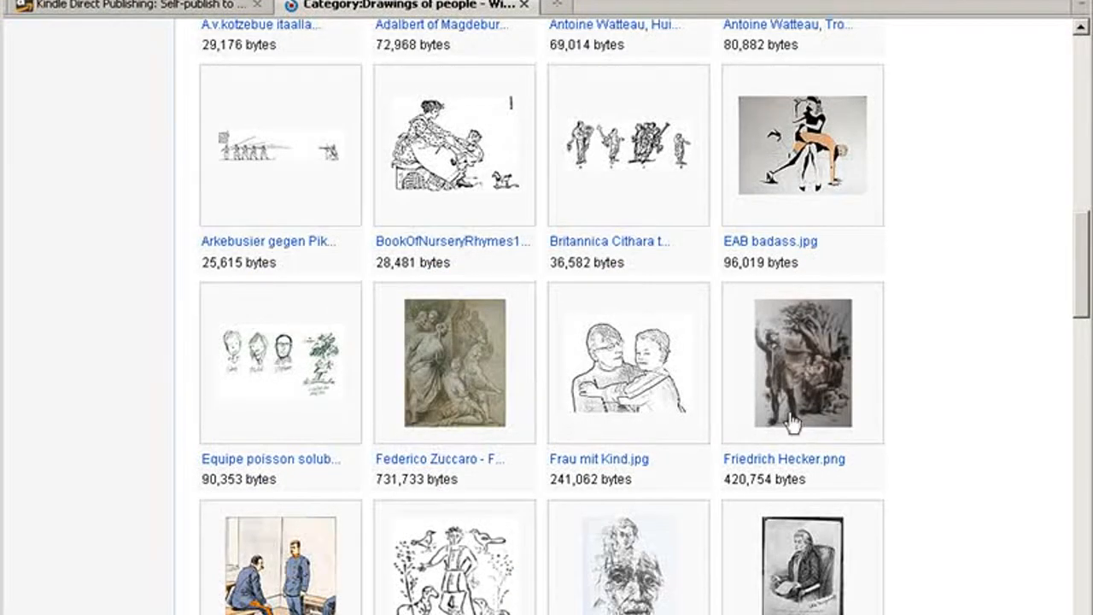
{"action": "scroll", "coordinate": [868, 412], "scroll_direction": "down", "scroll_amount": 3}
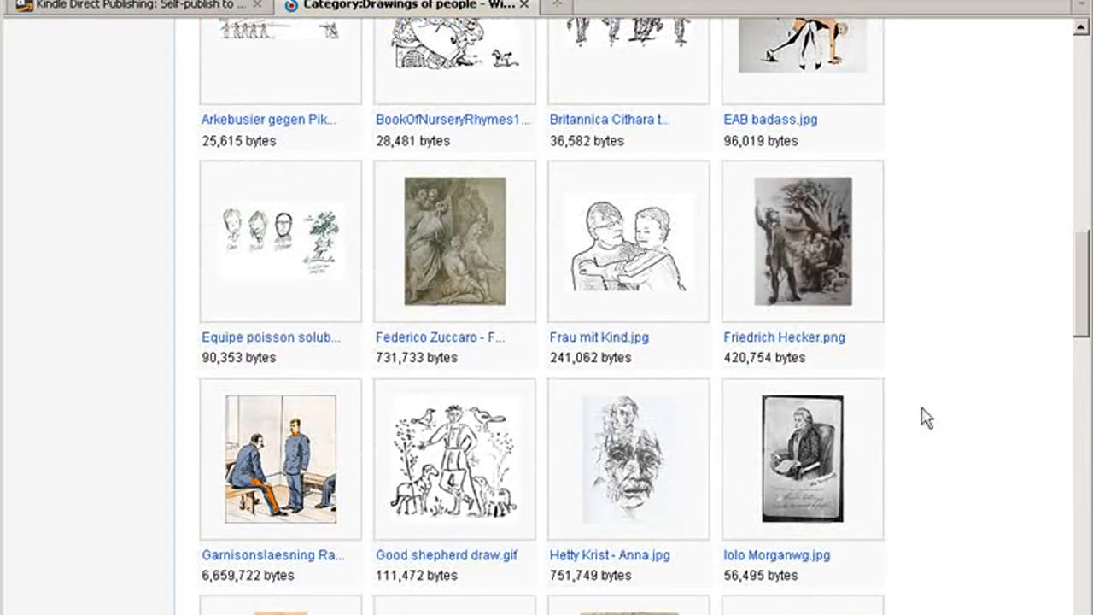
{"action": "scroll", "coordinate": [925, 418], "scroll_direction": "down", "scroll_amount": 3}
{"action": "scroll", "coordinate": [924, 417], "scroll_direction": "down", "scroll_amount": 20}
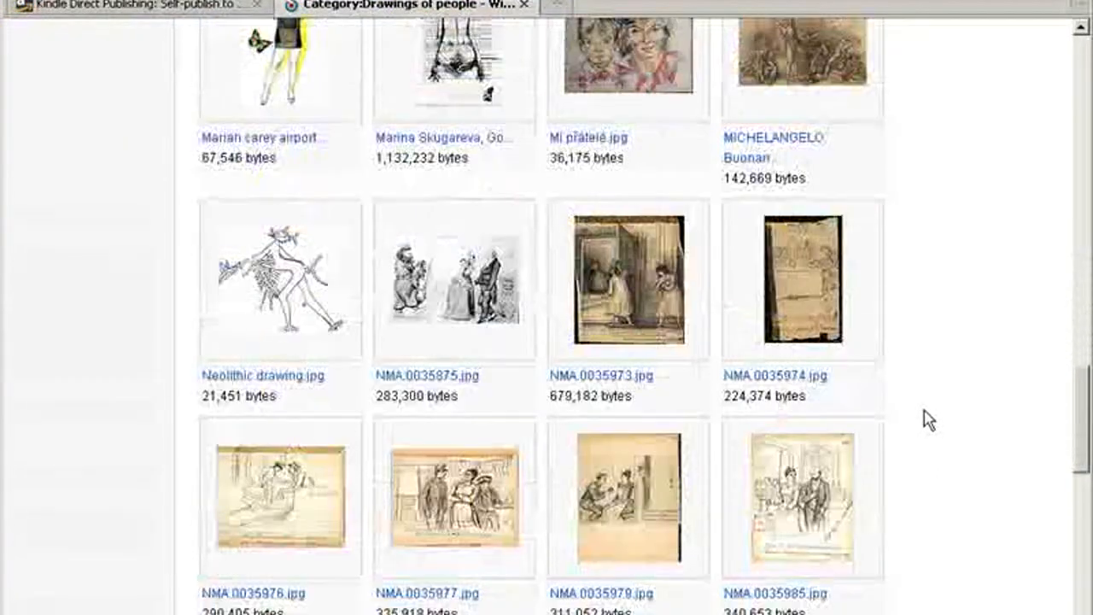
{"action": "scroll", "coordinate": [927, 418], "scroll_direction": "down", "scroll_amount": 6}
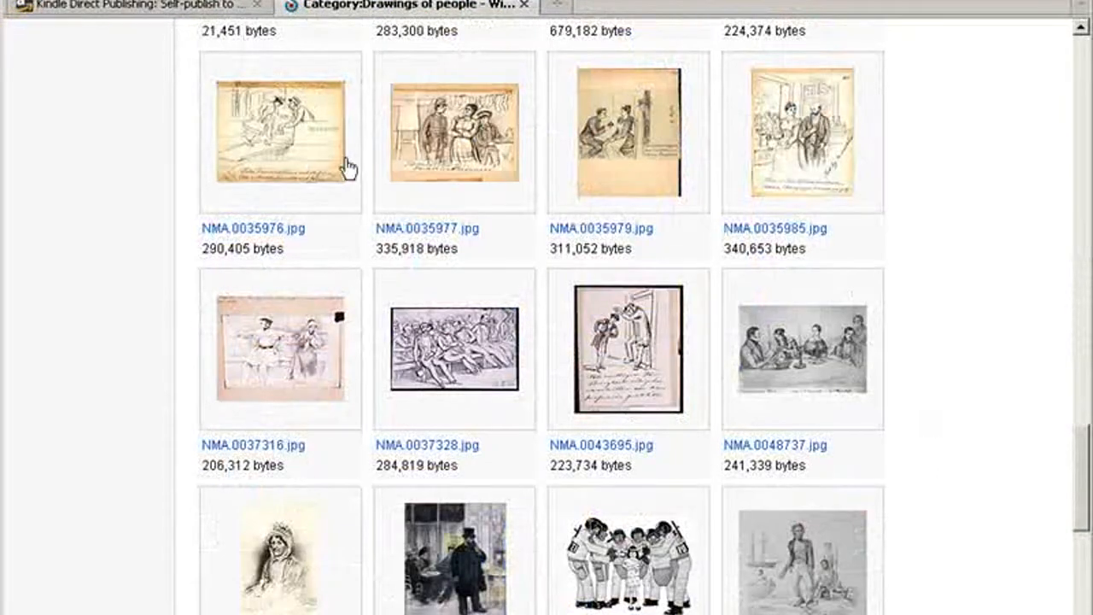
{"action": "scroll", "coordinate": [475, 398], "scroll_direction": "down", "scroll_amount": 9}
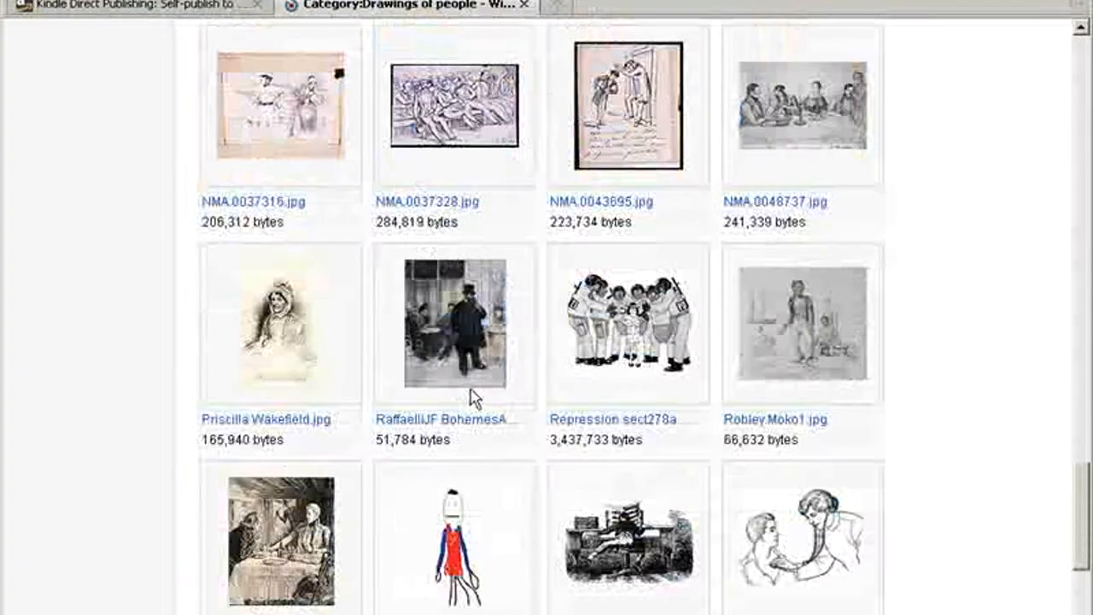
{"action": "scroll", "coordinate": [595, 399], "scroll_direction": "down", "scroll_amount": 3}
{"action": "left_click", "coordinate": [467, 294]}
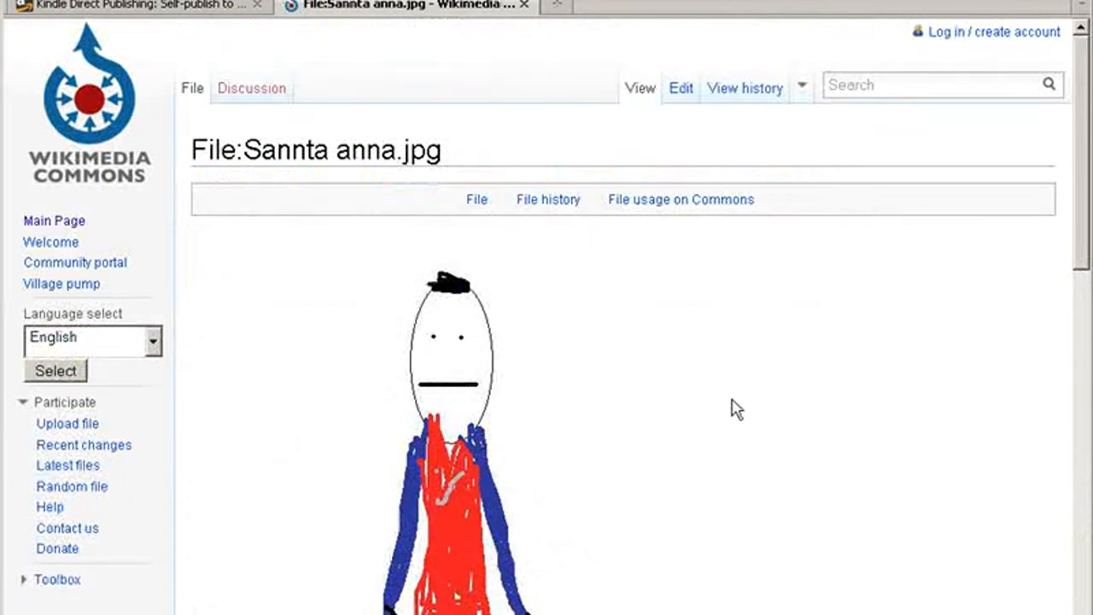
Check the image details, licensing terms and file history of Sannta anna.jpg
{"action": "scroll", "coordinate": [739, 410], "scroll_direction": "down", "scroll_amount": 10}
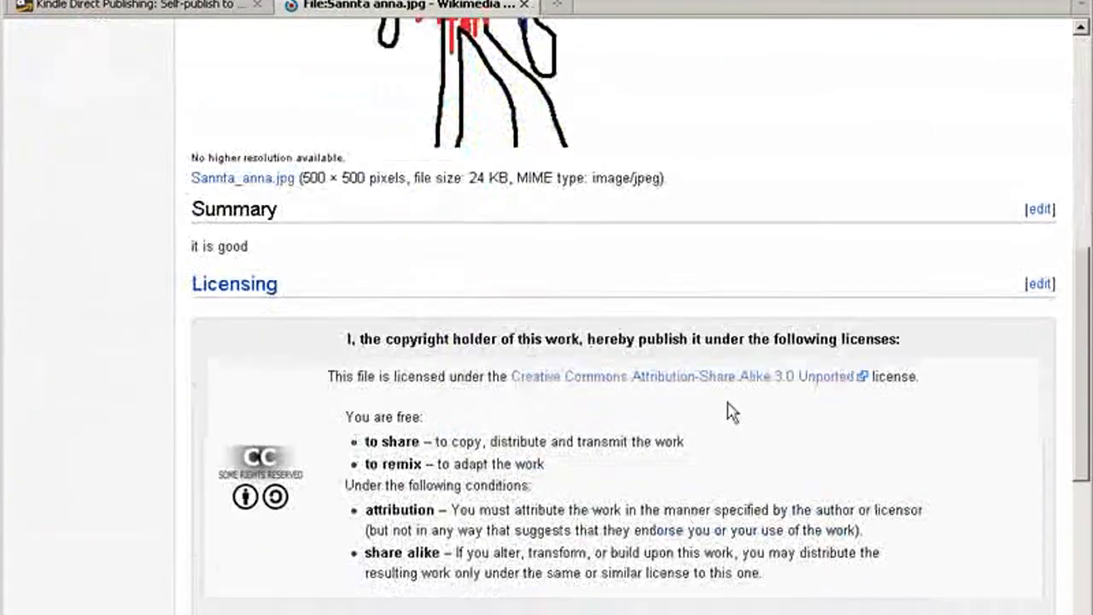
{"action": "scroll", "coordinate": [730, 411], "scroll_direction": "down", "scroll_amount": 2}
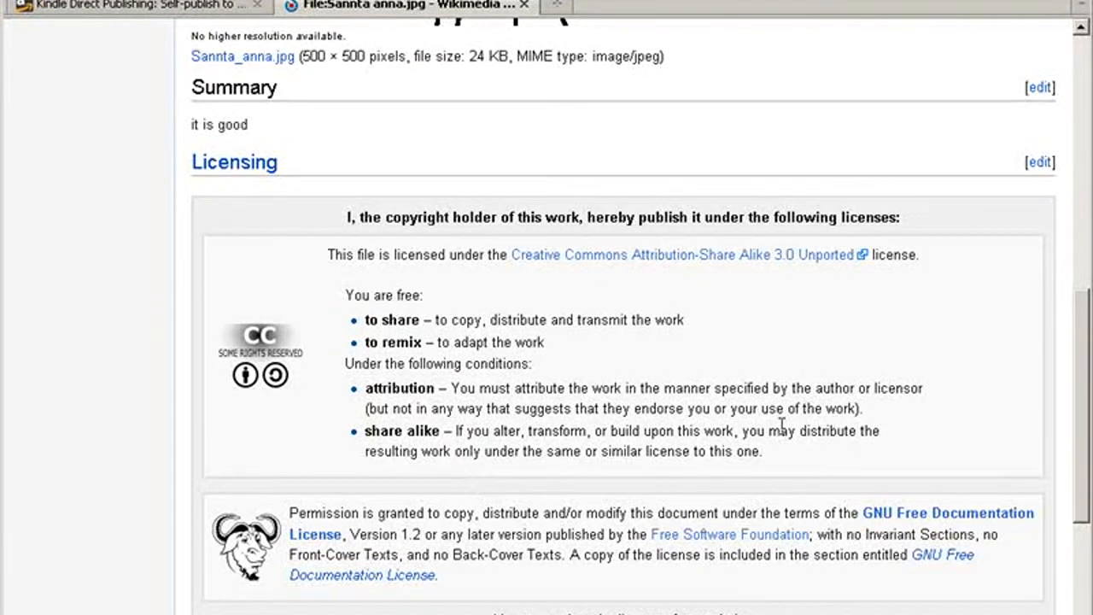
{"action": "scroll", "coordinate": [801, 385], "scroll_direction": "down", "scroll_amount": 5}
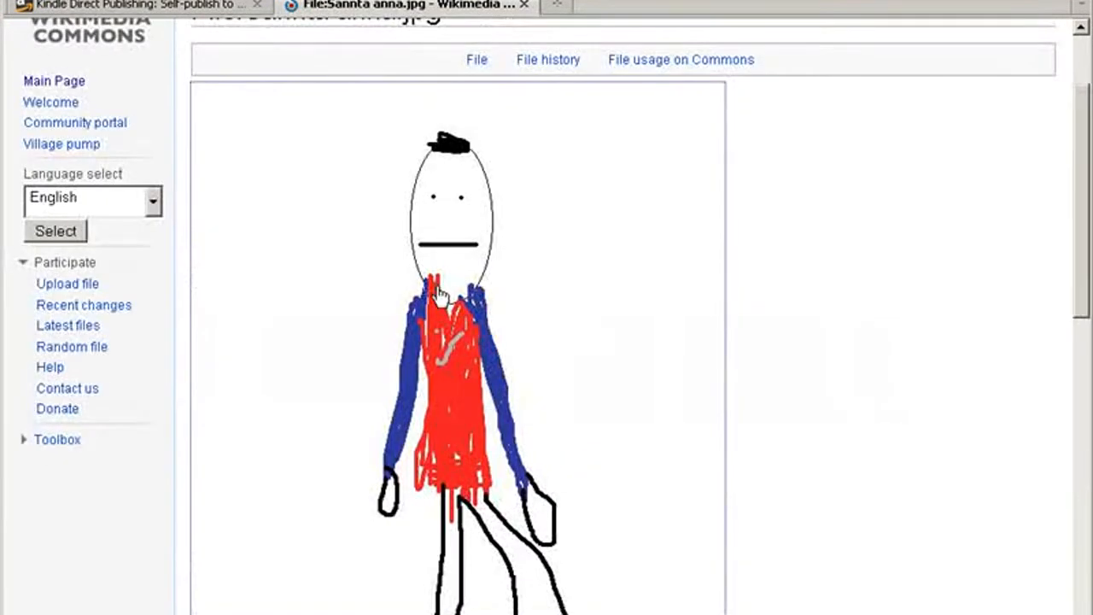
Open the full-size Sannta anna image and save it to the Desktop as a JPEG named Sannta_anna
{"action": "left_click", "coordinate": [439, 296]}
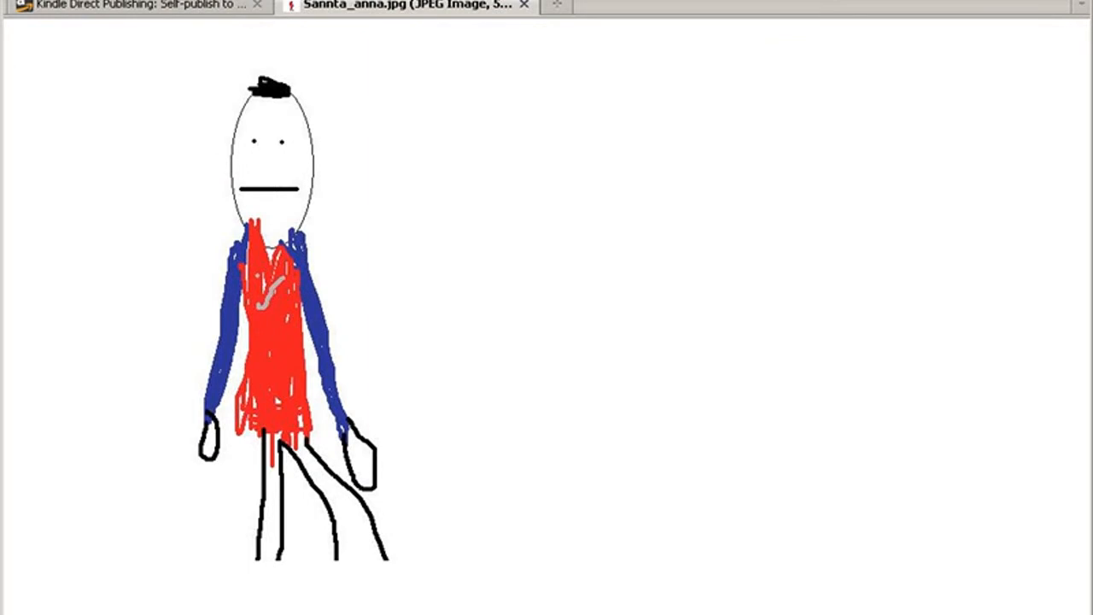
{"action": "right_click", "coordinate": [240, 139]}
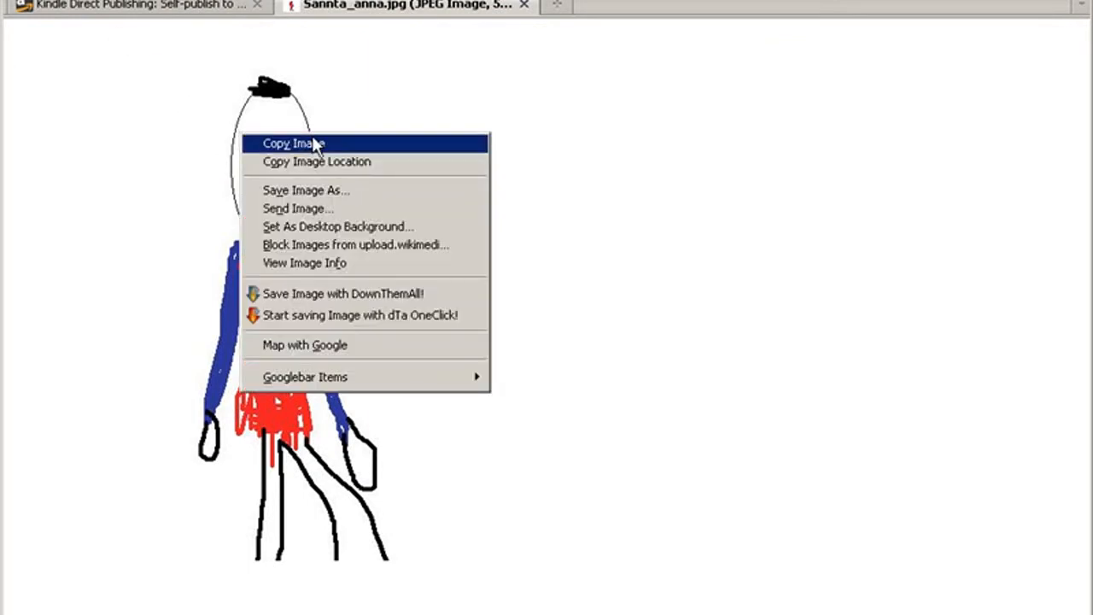
{"action": "left_click", "coordinate": [429, 198]}
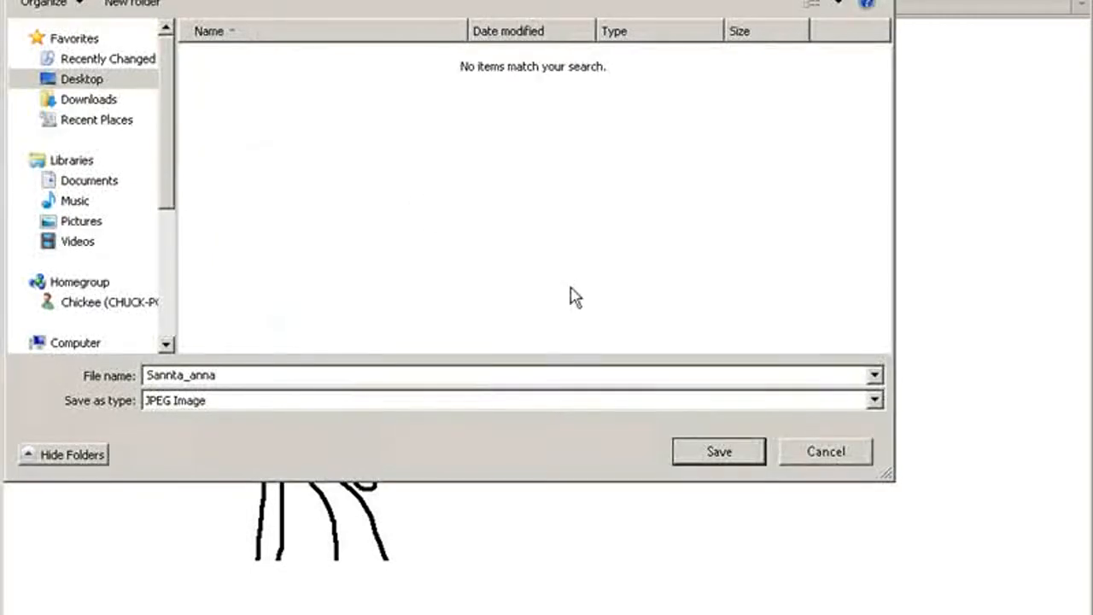
{"action": "left_click", "coordinate": [724, 452]}
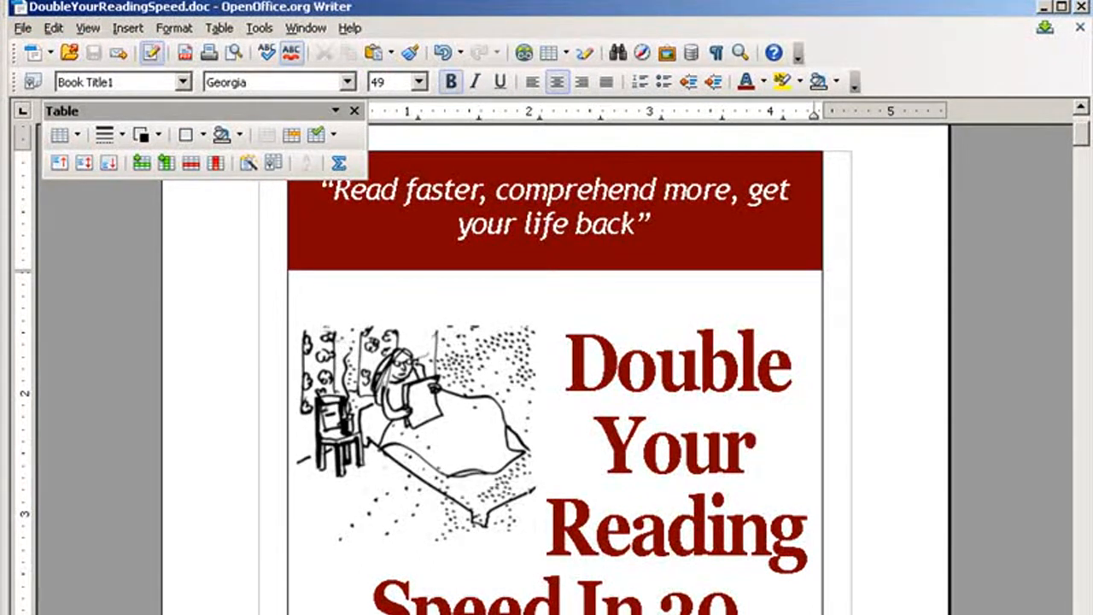
Look over the title page of DoubleYourReadingSpeed.doc in OpenOffice.org Writer
{"action": "scroll", "coordinate": [555, 367], "scroll_direction": "down", "scroll_amount": 5}
{"action": "scroll", "coordinate": [554, 367], "scroll_direction": "up", "scroll_amount": 5}
{"action": "scroll", "coordinate": [555, 367], "scroll_direction": "up", "scroll_amount": 3}
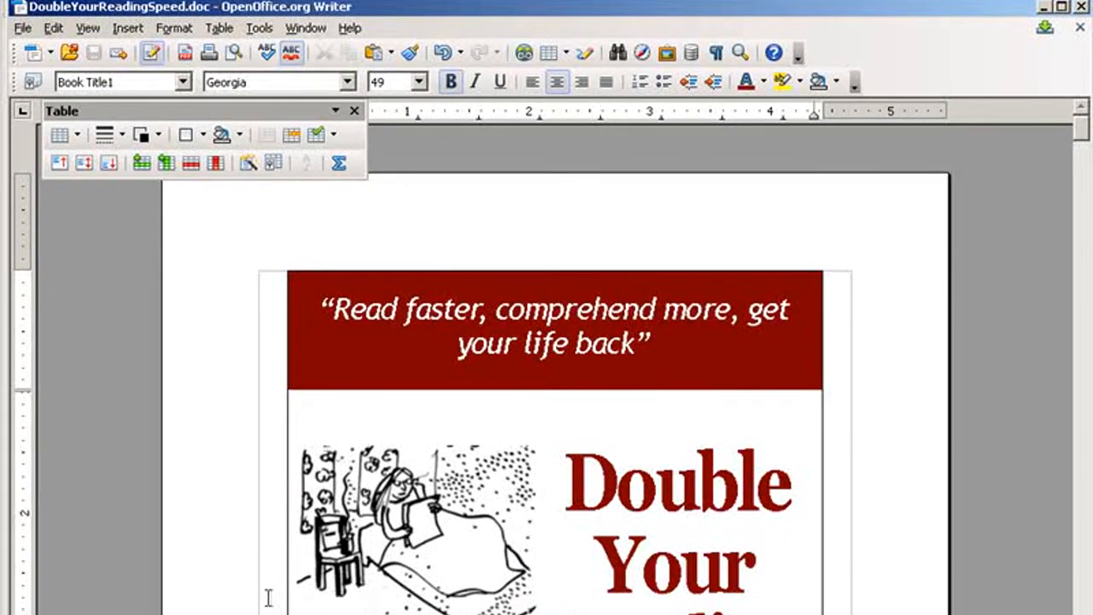
Save DoubleYourReadingSpeed in the kindle-ebook folder as an HTML Document (OpenOffice.org Writer) file
{"action": "left_click", "coordinate": [23, 30]}
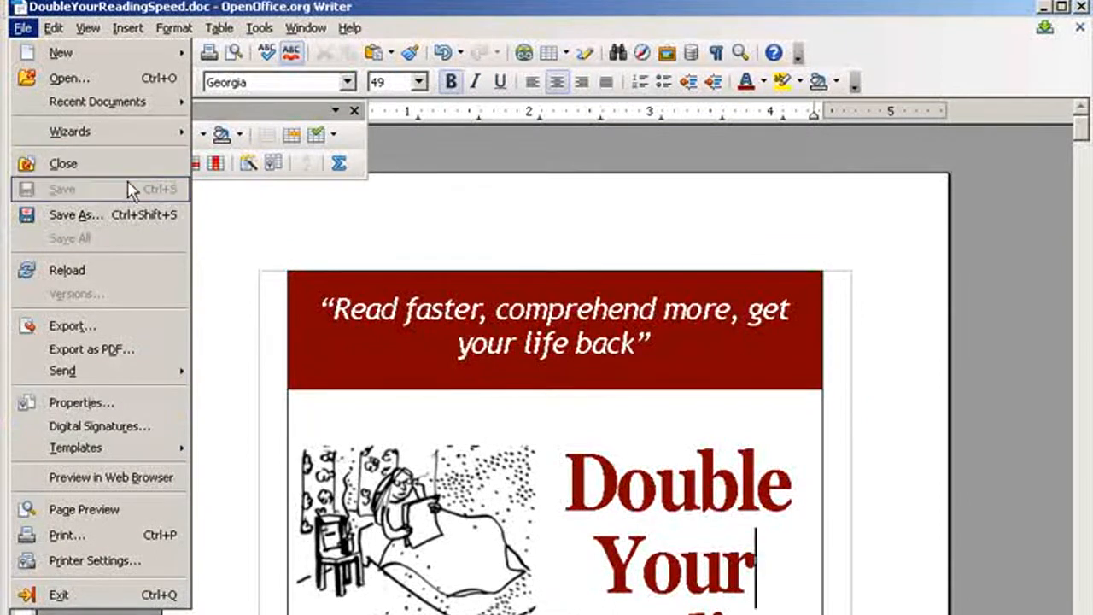
{"action": "left_click", "coordinate": [128, 212]}
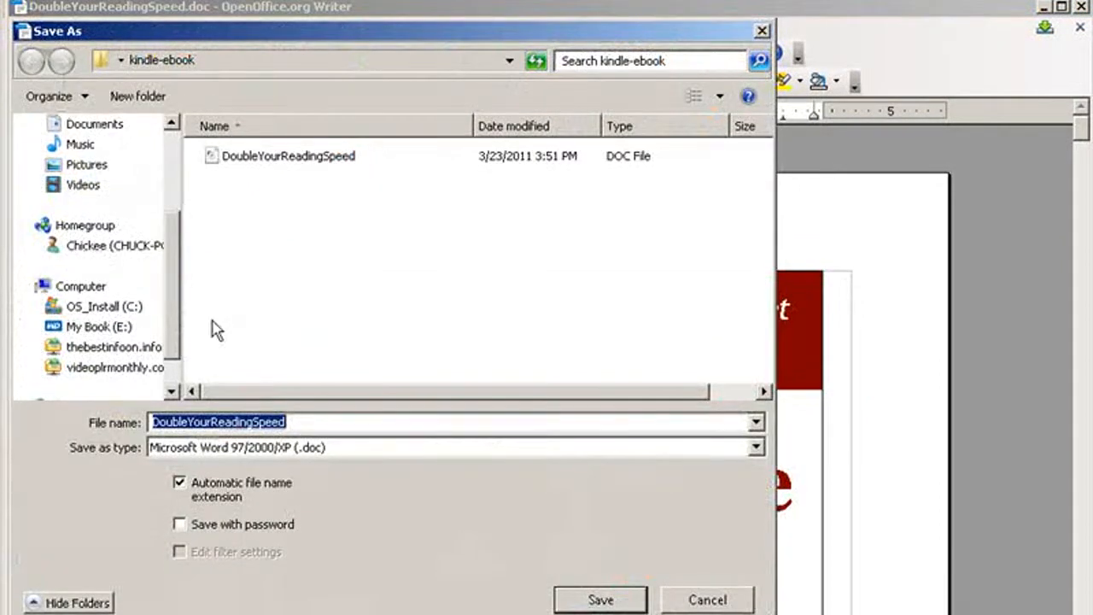
{"action": "left_click", "coordinate": [224, 451]}
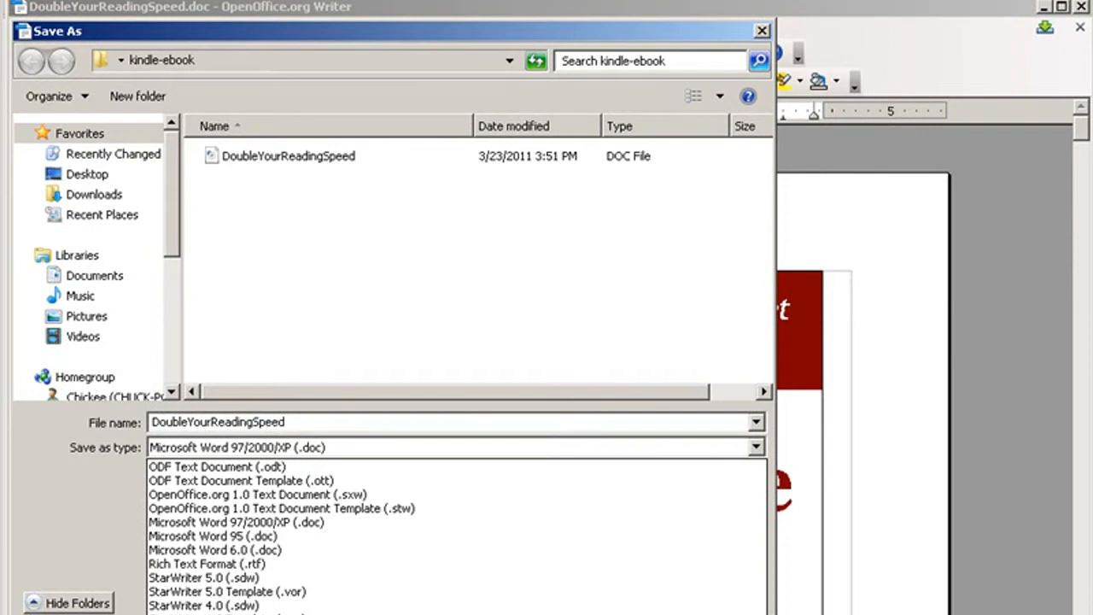
{"action": "left_click", "coordinate": [256, 613]}
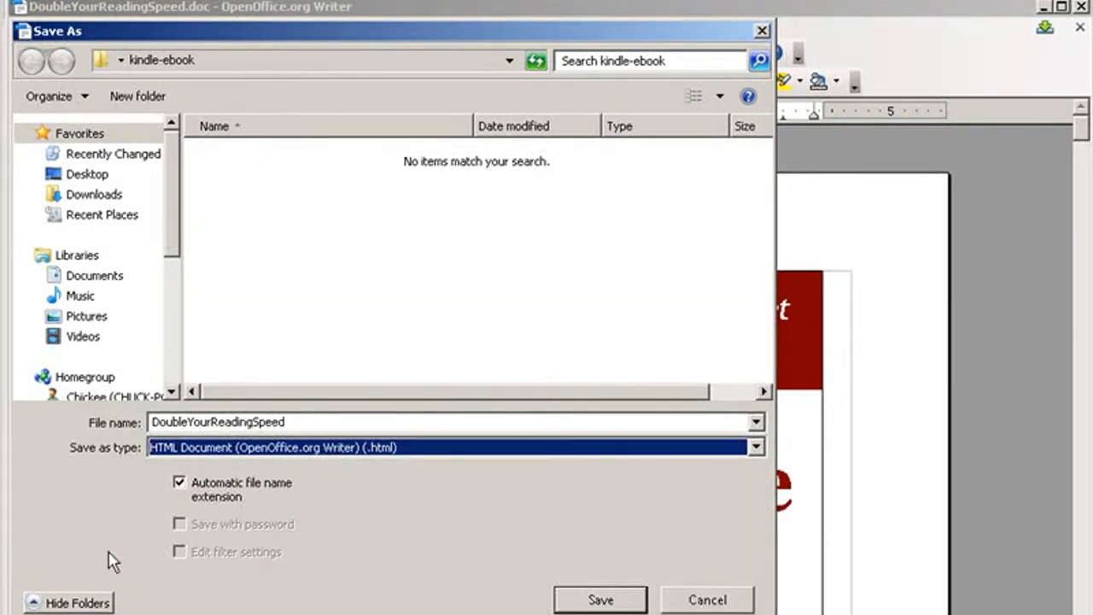
{"action": "left_click", "coordinate": [602, 598]}
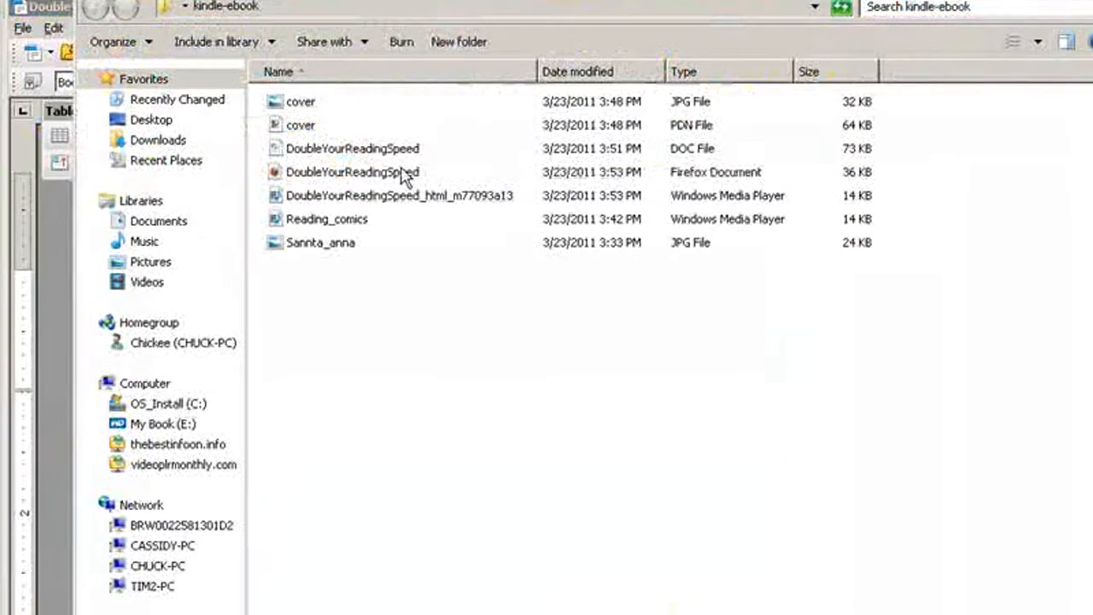
Open the exported DoubleYourReadingSpeed HTML file from the kindle-ebook folder in Firefox, check its layout, and close the page
{"action": "left_click", "coordinate": [410, 173]}
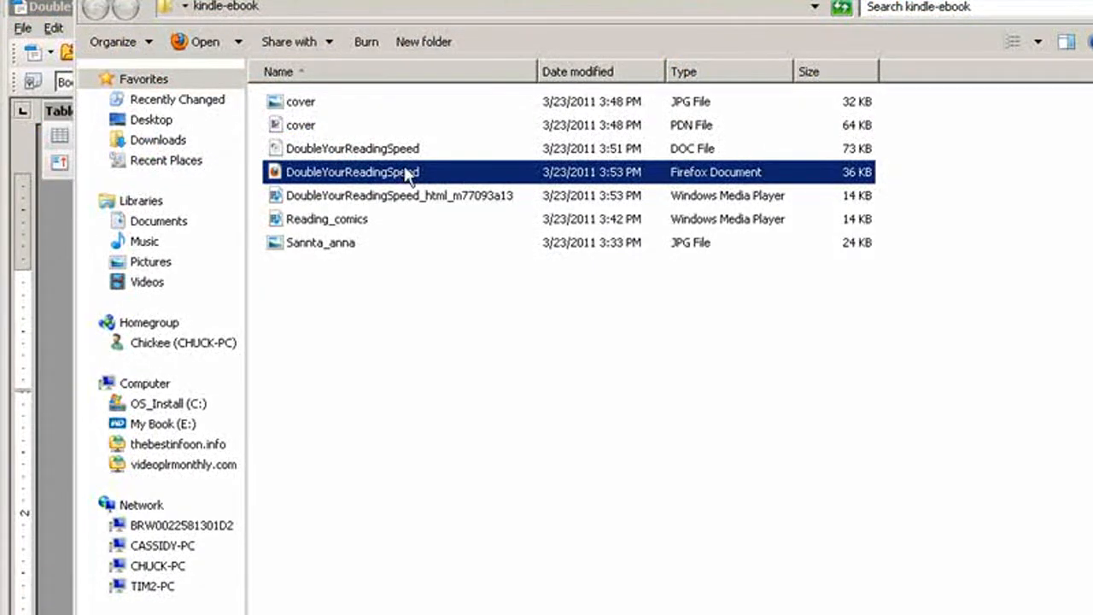
{"action": "double_click", "coordinate": [367, 175]}
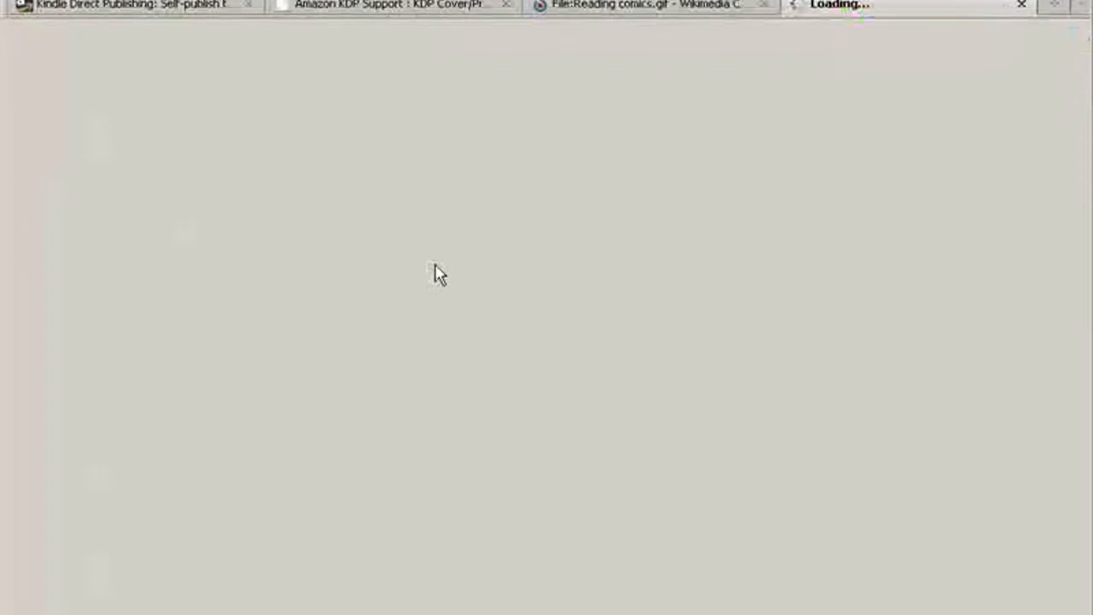
{"action": "scroll", "coordinate": [432, 459], "scroll_direction": "down", "scroll_amount": 15}
{"action": "scroll", "coordinate": [478, 453], "scroll_direction": "down", "scroll_amount": 20}
{"action": "scroll", "coordinate": [478, 452], "scroll_direction": "up", "scroll_amount": 20}
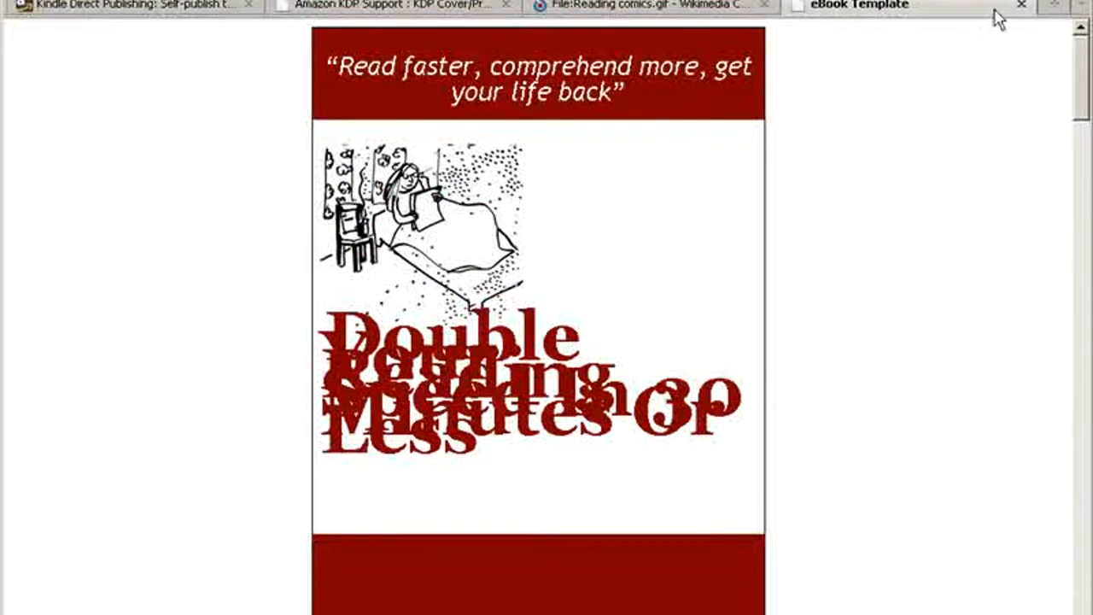
{"action": "left_click", "coordinate": [1021, 4]}
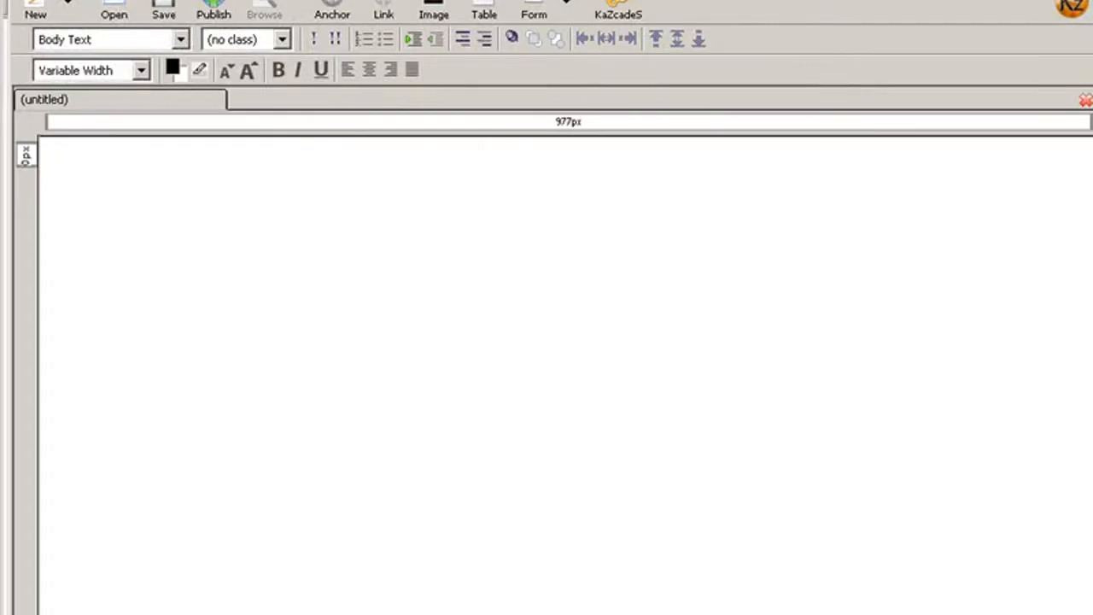
Switch to KompoZer and open the DoubleYourReadingSpeed HTML file from the kindle-ebook folder
{"action": "left_click", "coordinate": [119, 9]}
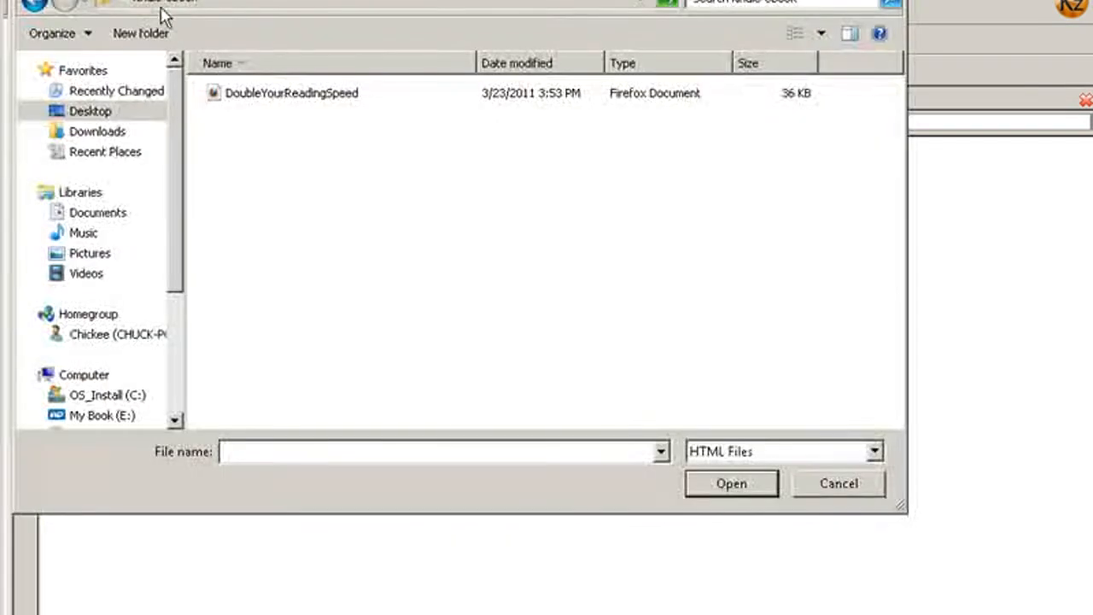
{"action": "left_click", "coordinate": [260, 93]}
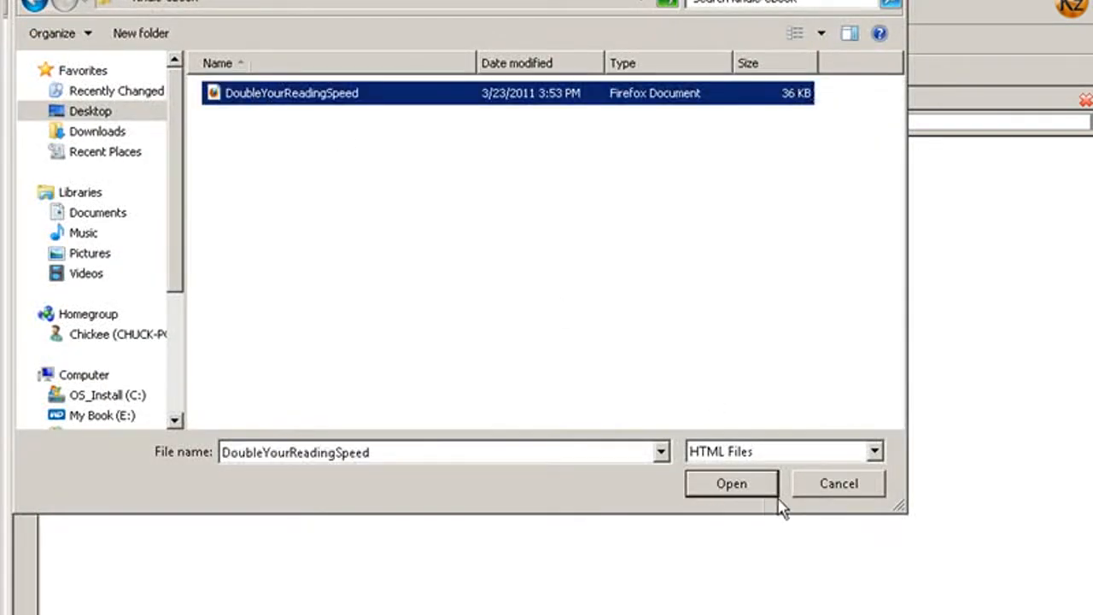
{"action": "left_click", "coordinate": [710, 490]}
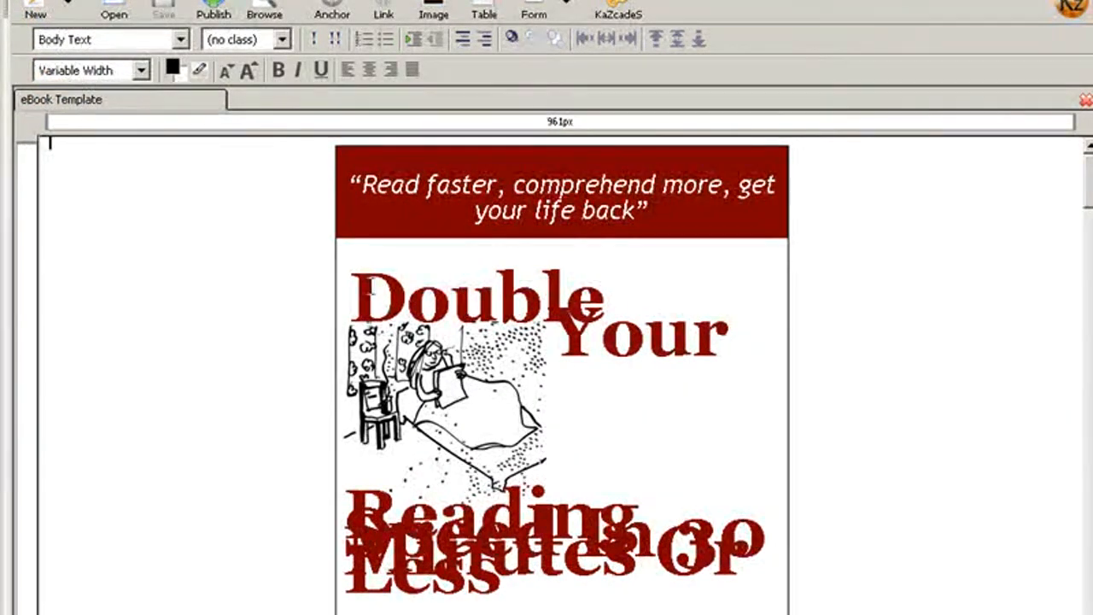
Fix the overlapping lines of the cover title "Double Your Reading Speed In 30 Minutes Or Less"
{"action": "left_click_drag", "start_coordinate": [351, 295], "coordinate": [627, 295]}
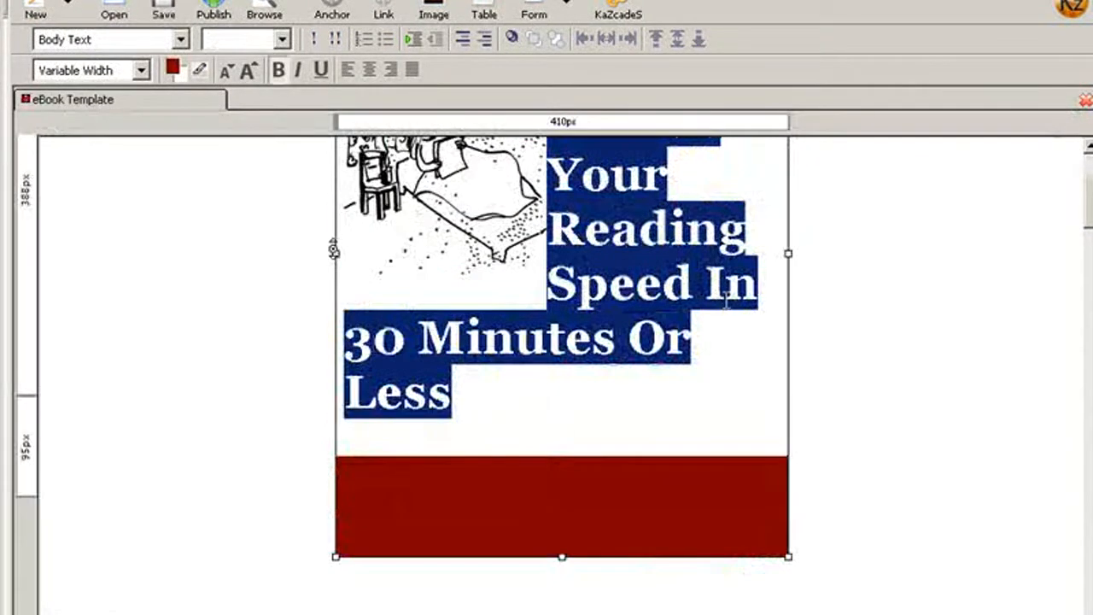
{"action": "left_click", "coordinate": [726, 286]}
{"action": "scroll", "coordinate": [756, 344], "scroll_direction": "up", "scroll_amount": 3}
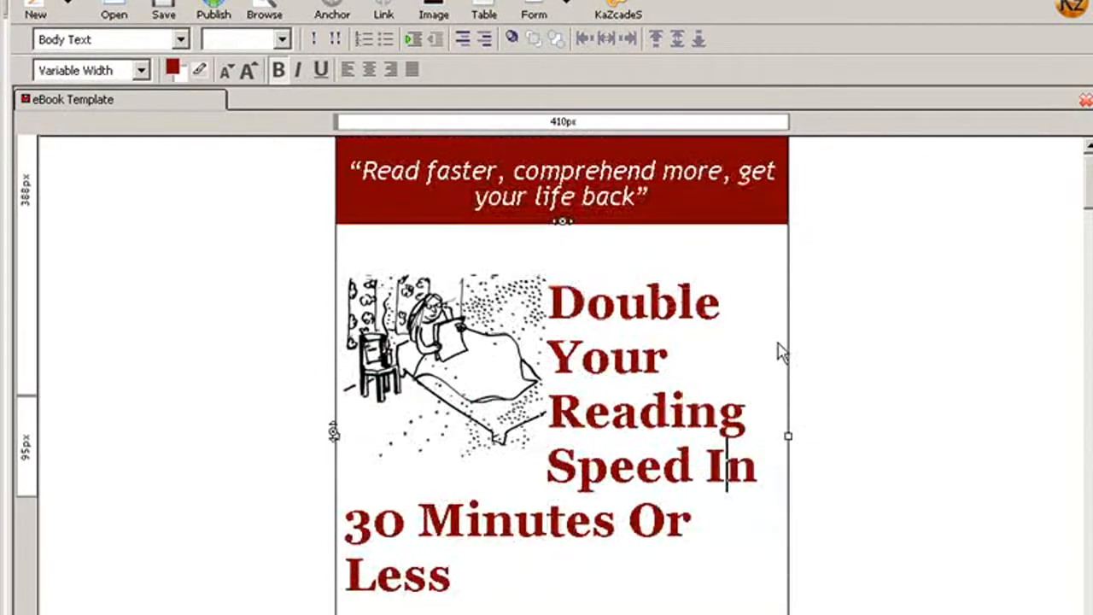
Insert the heading "Table Of Contents" on its own line between the cover and the Overview heading
{"action": "scroll", "coordinate": [749, 382], "scroll_direction": "down", "scroll_amount": 5}
{"action": "scroll", "coordinate": [463, 396], "scroll_direction": "down", "scroll_amount": 3}
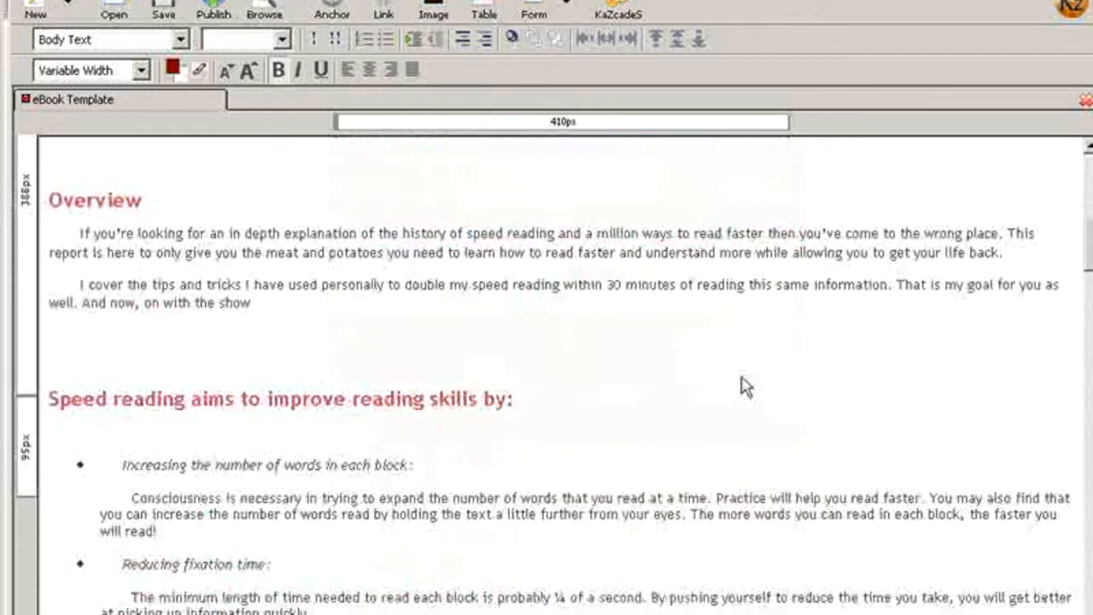
{"action": "scroll", "coordinate": [471, 390], "scroll_direction": "up", "scroll_amount": 5}
{"action": "scroll", "coordinate": [471, 390], "scroll_direction": "up", "scroll_amount": 6}
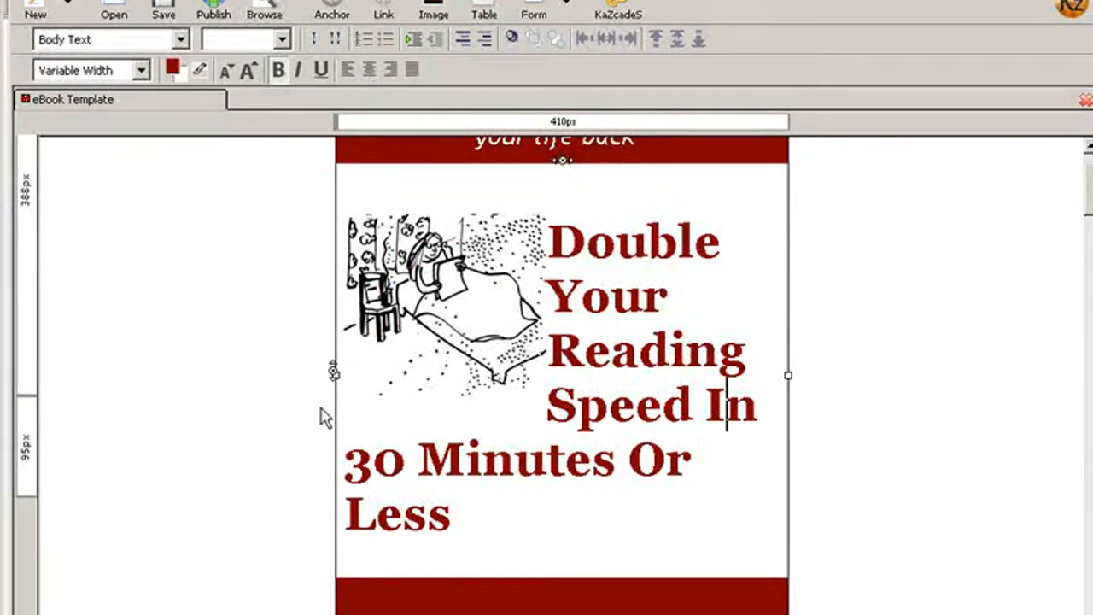
{"action": "scroll", "coordinate": [323, 416], "scroll_direction": "up", "scroll_amount": 1}
{"action": "scroll", "coordinate": [322, 416], "scroll_direction": "down", "scroll_amount": 8}
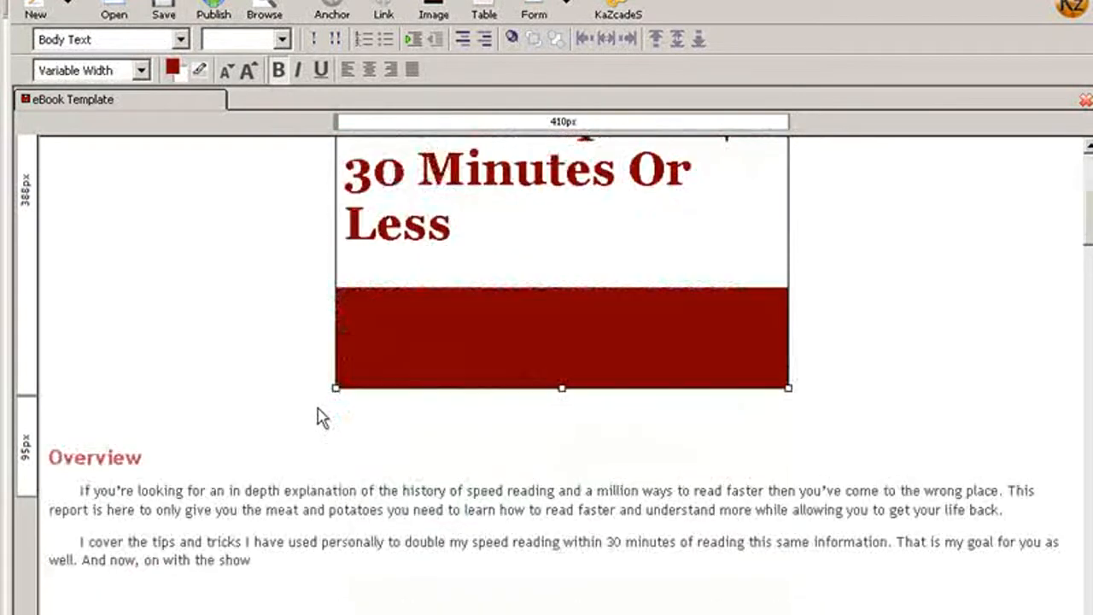
{"action": "left_click", "coordinate": [61, 452]}
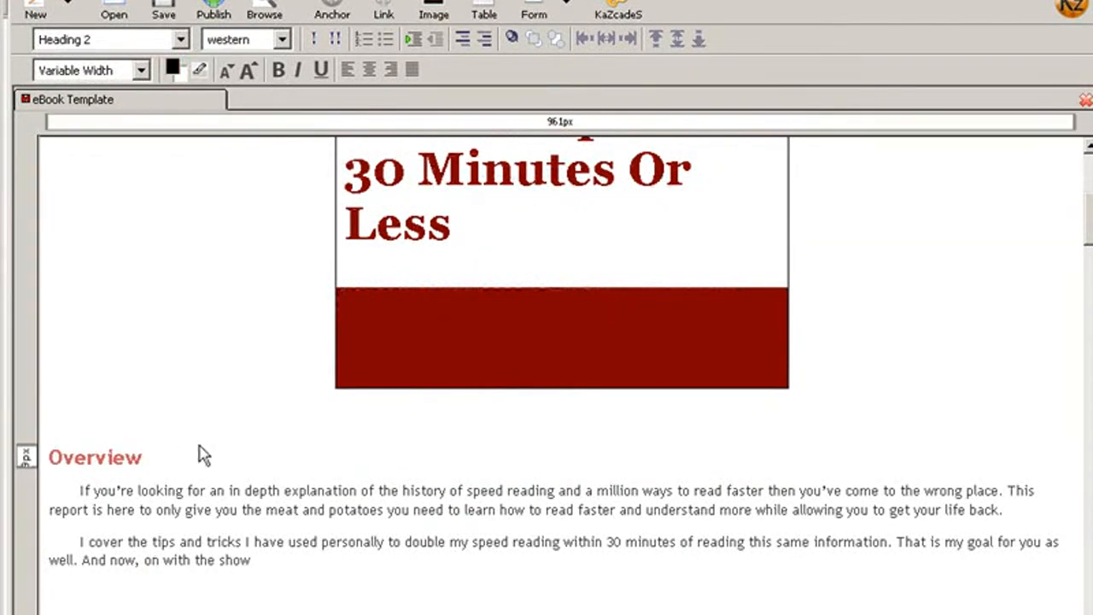
{"action": "type", "text": "Table O"}
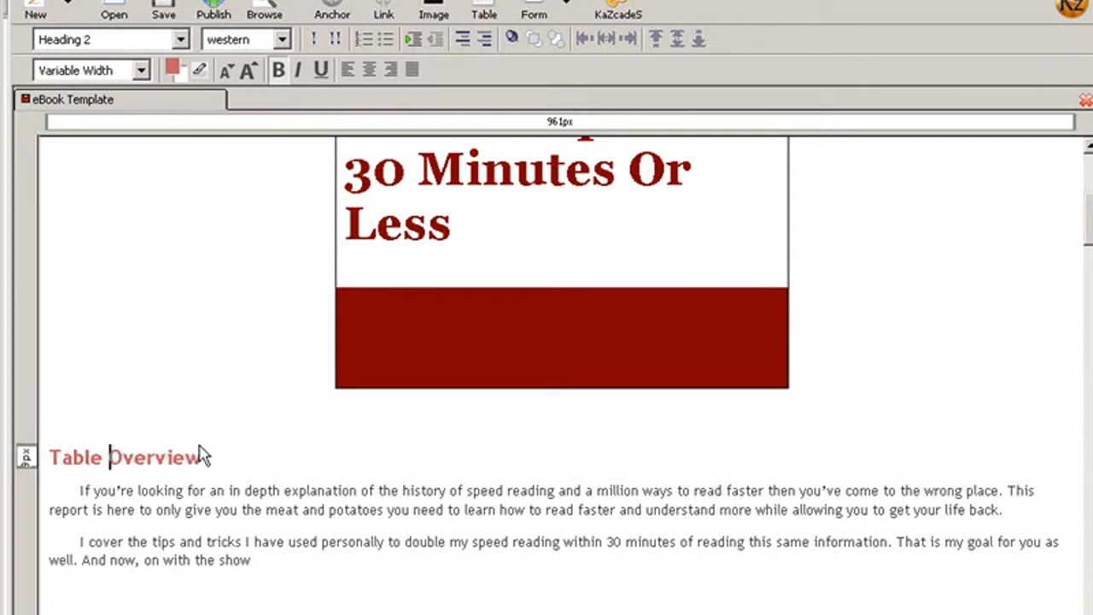
{"action": "type", "text": "f "}
{"action": "type", "text": "Contents"}
{"action": "type", "text": "ts"}
{"action": "key", "text": "Return"}
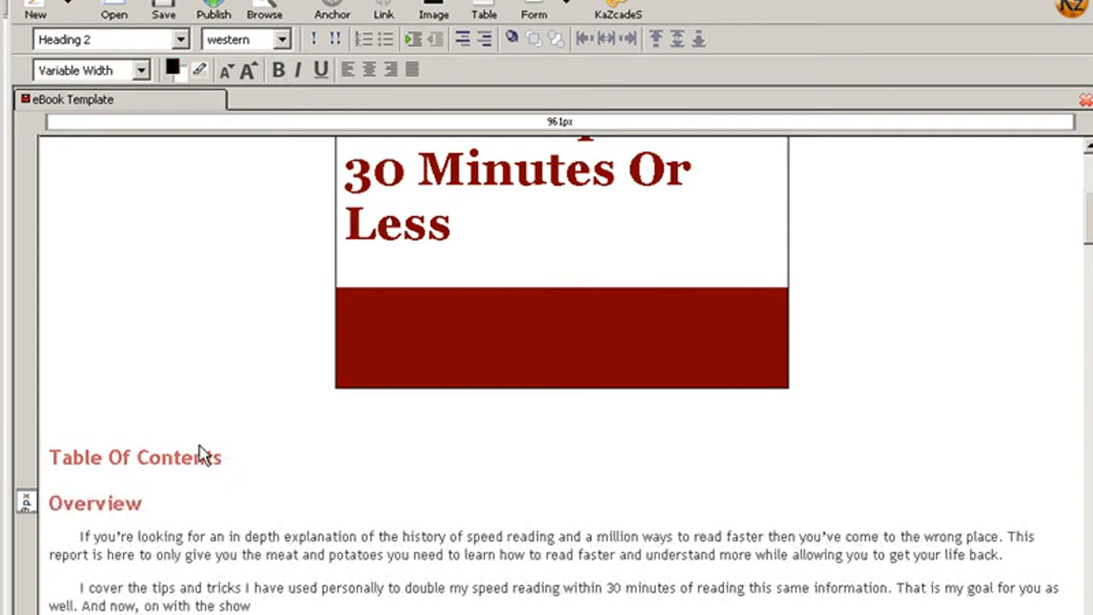
Add a body text entry reading "Overview" beneath the Table Of Contents heading
{"action": "left_click", "coordinate": [240, 464]}
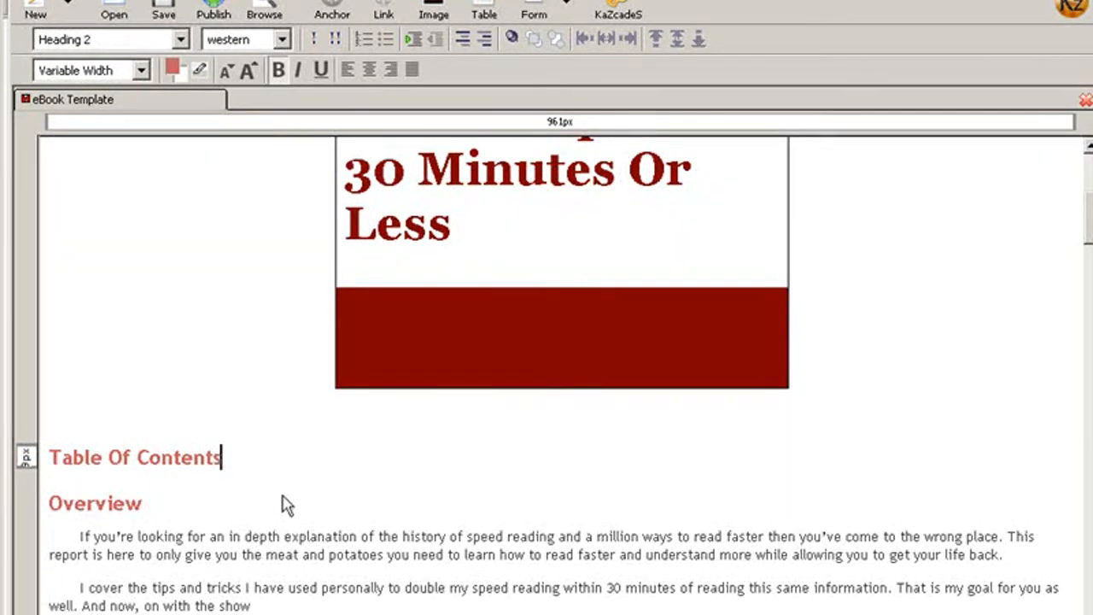
{"action": "key", "text": "Return"}
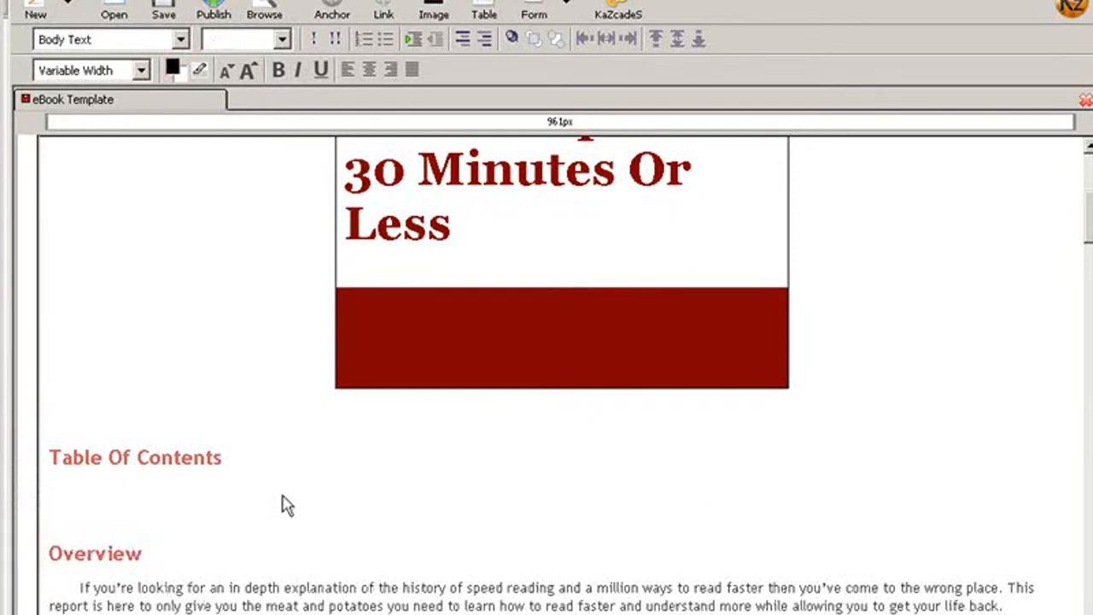
{"action": "type", "text": "C"}
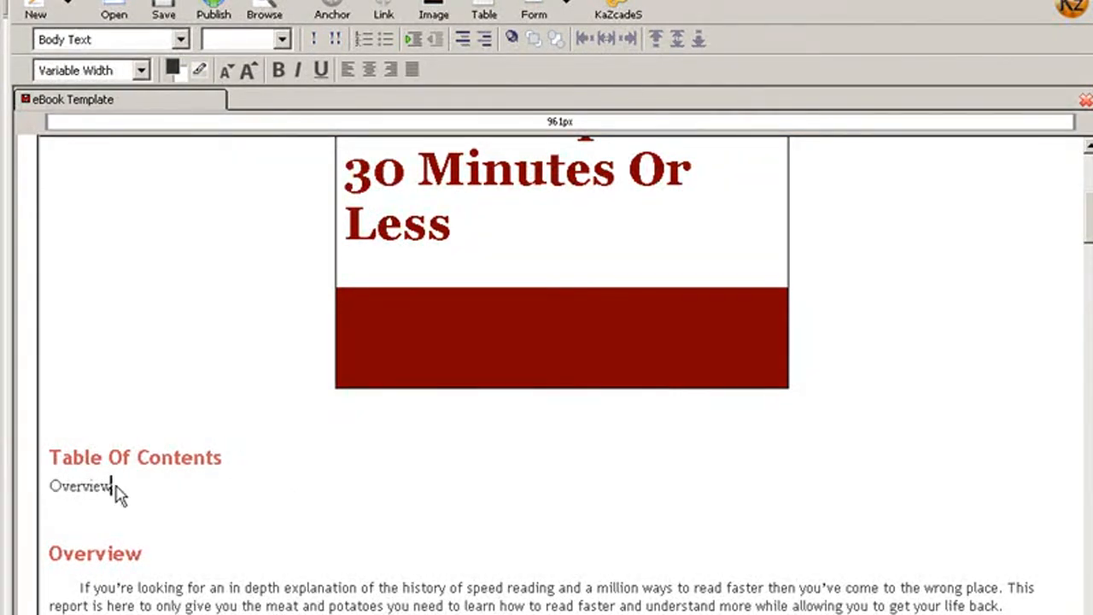
Insert a named anchor called Overview at the Overview section heading
{"action": "left_click_drag", "start_coordinate": [143, 553], "coordinate": [51, 553]}
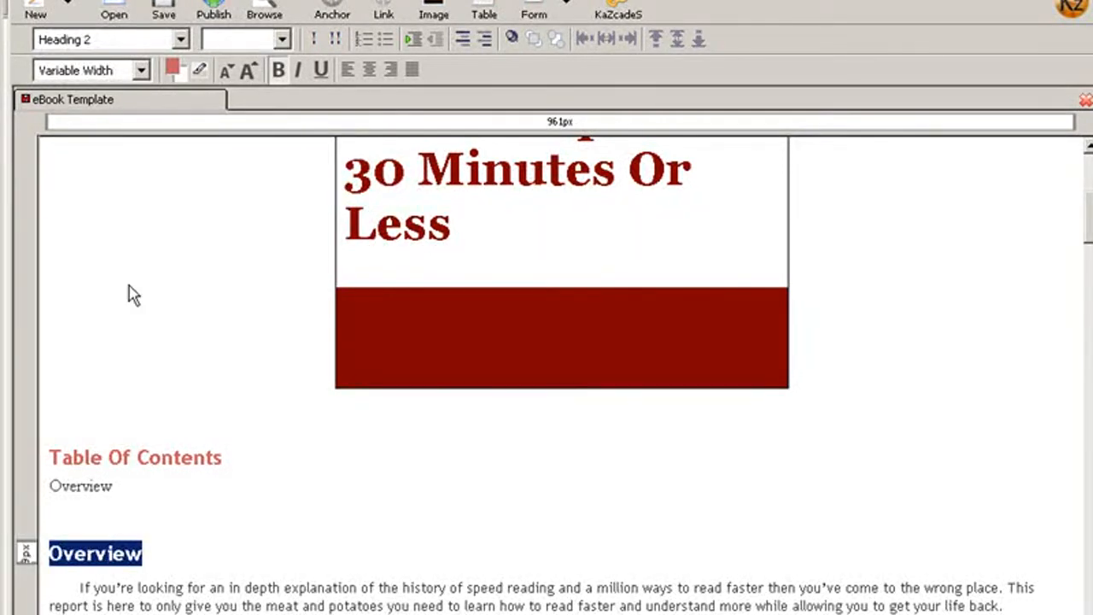
{"action": "left_click", "coordinate": [338, 7]}
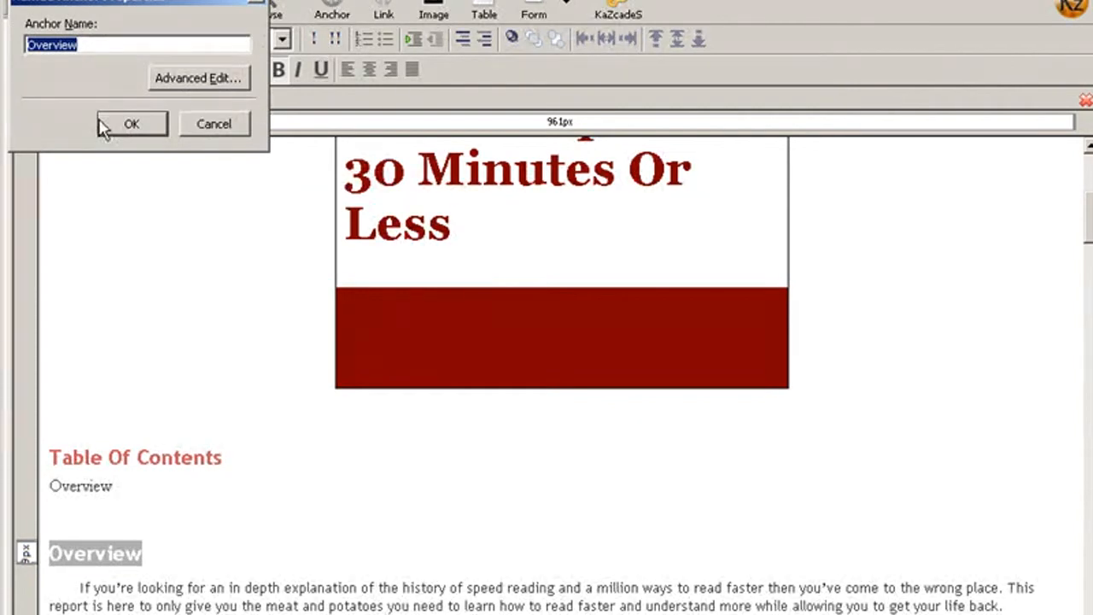
{"action": "left_click", "coordinate": [128, 123]}
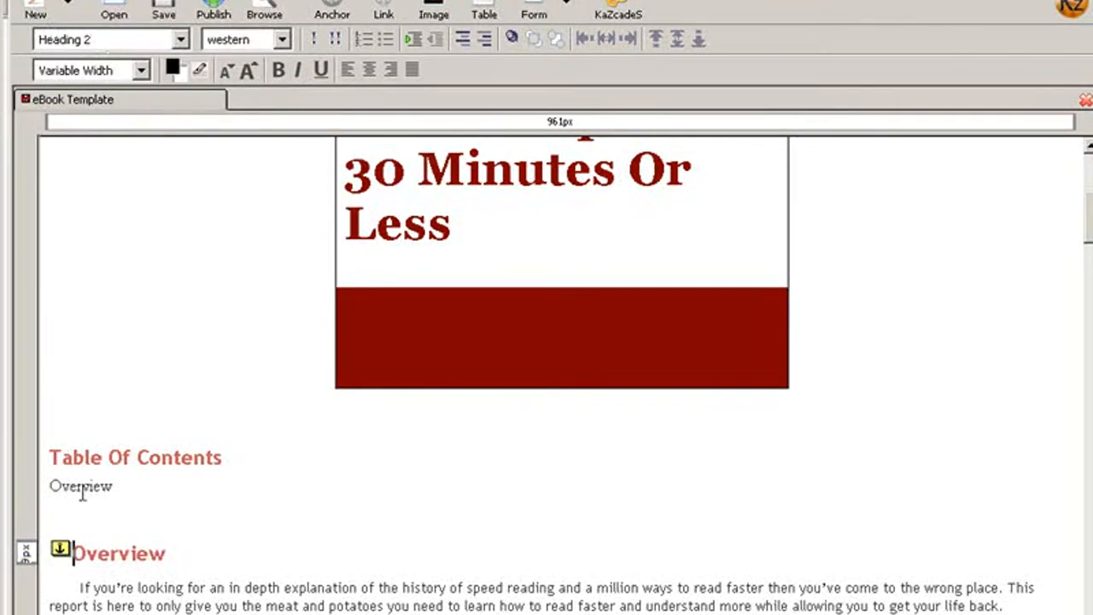
Link the Overview entry in the table of contents to the #Overview anchor
{"action": "left_click_drag", "start_coordinate": [114, 486], "coordinate": [49, 487]}
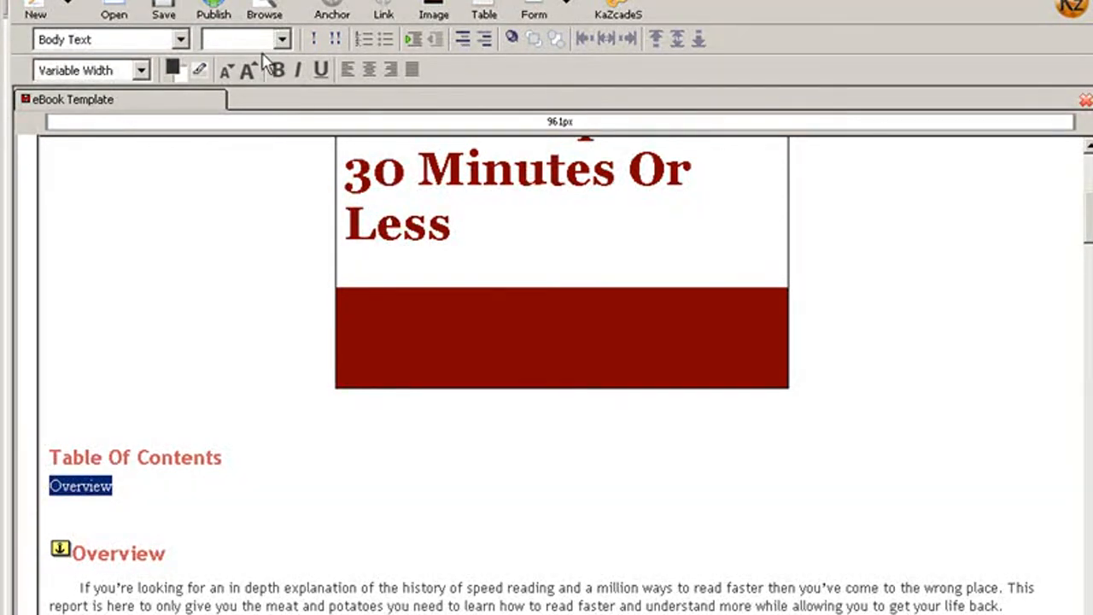
{"action": "left_click", "coordinate": [383, 10]}
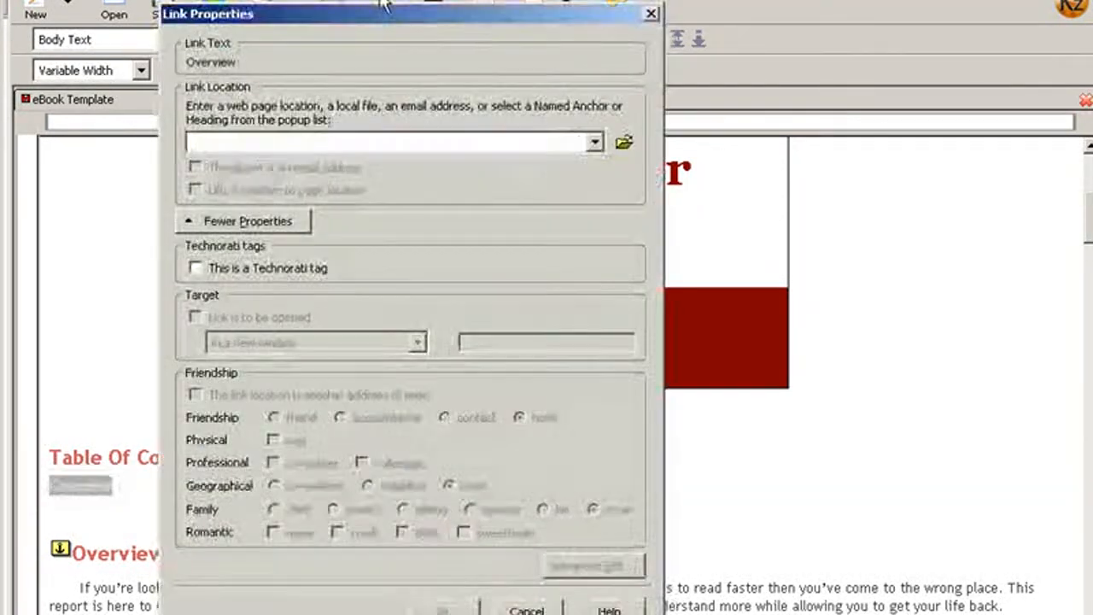
{"action": "left_click", "coordinate": [593, 143]}
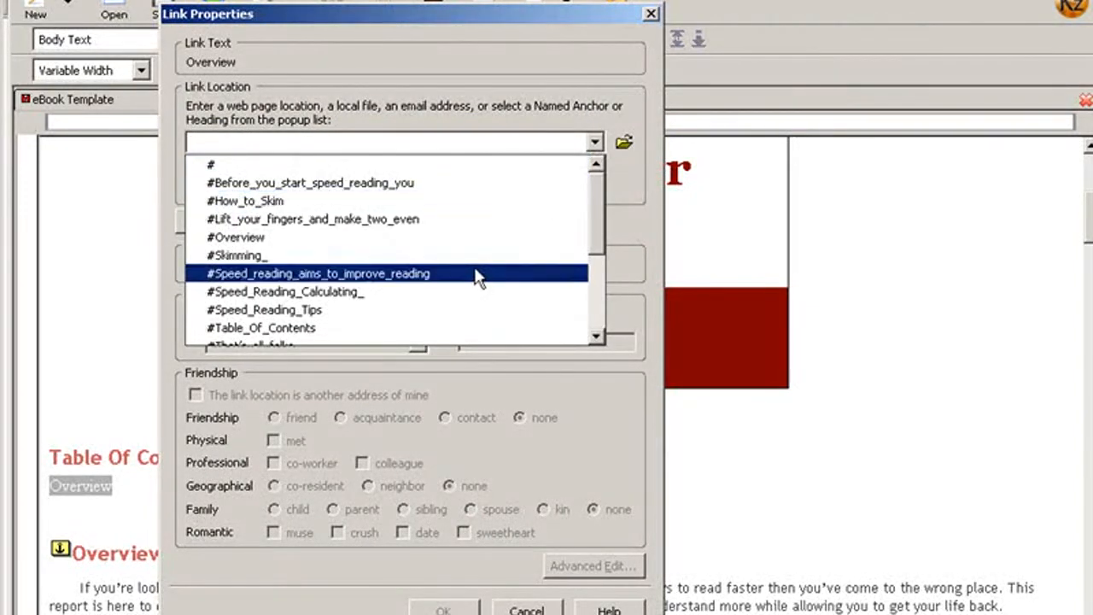
{"action": "left_click", "coordinate": [376, 238]}
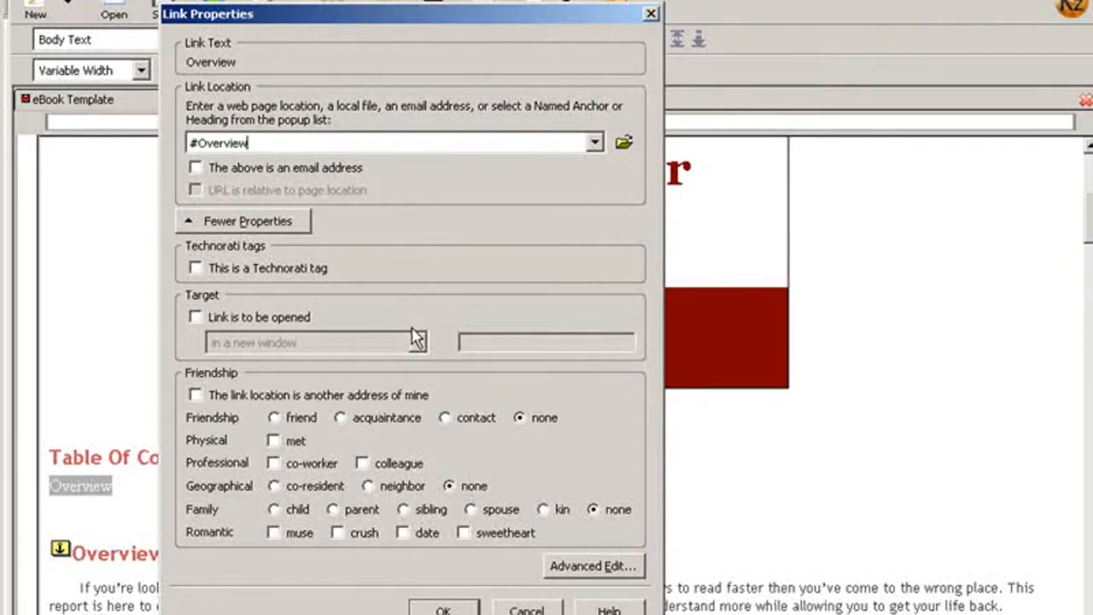
{"action": "left_click", "coordinate": [443, 609]}
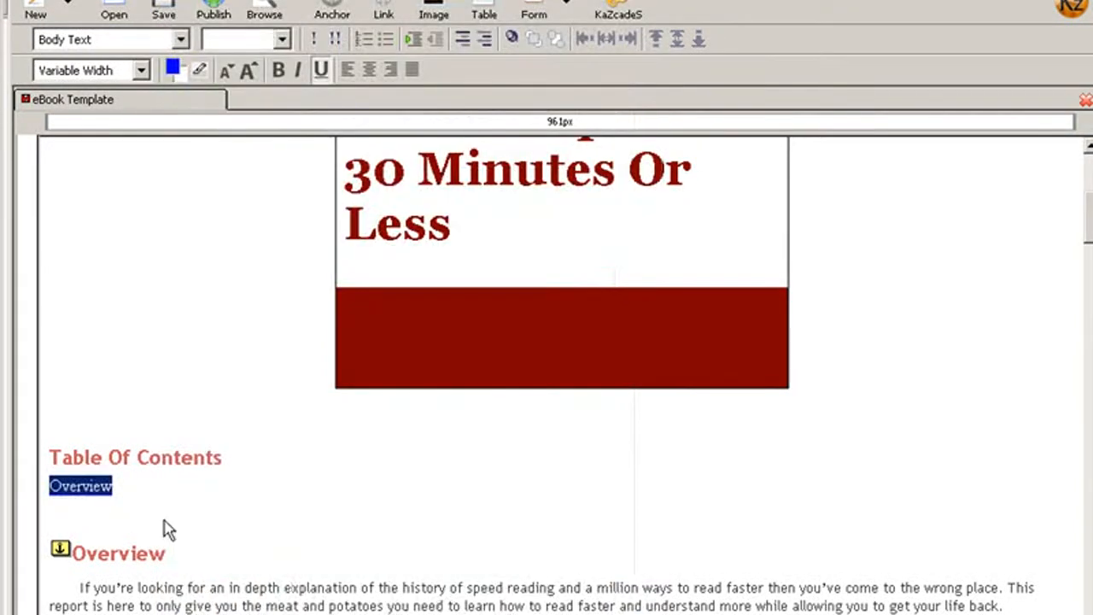
{"action": "left_click", "coordinate": [219, 508]}
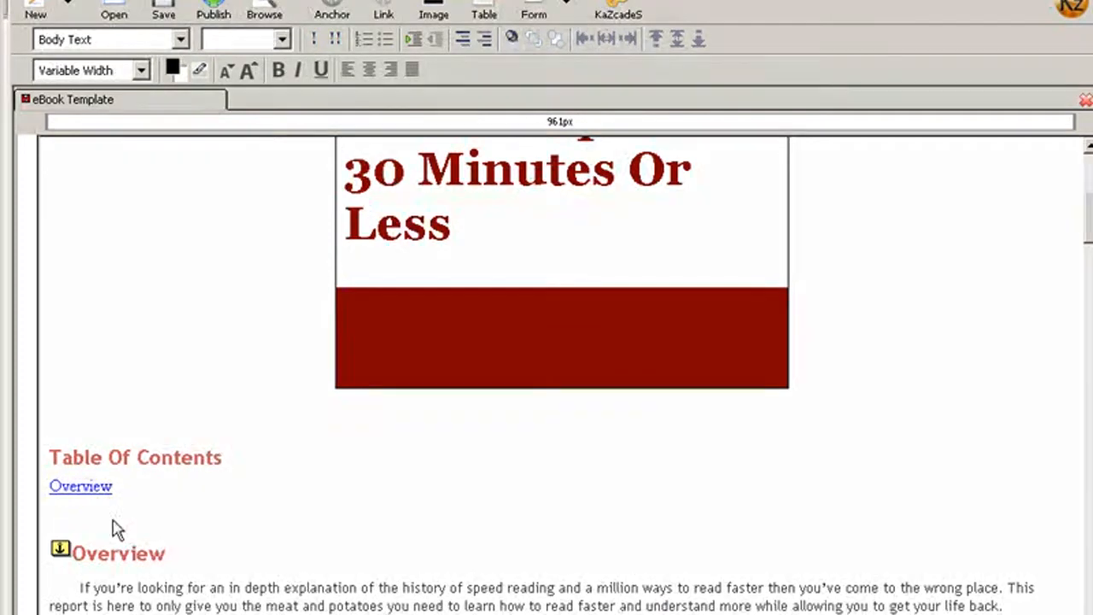
Insert a named anchor called Speed_reading_aims_to_improve_reading at the "Speed reading aims to improve reading skills by:" heading
{"action": "scroll", "coordinate": [291, 524], "scroll_direction": "down", "scroll_amount": 5}
{"action": "scroll", "coordinate": [290, 525], "scroll_direction": "down", "scroll_amount": 1}
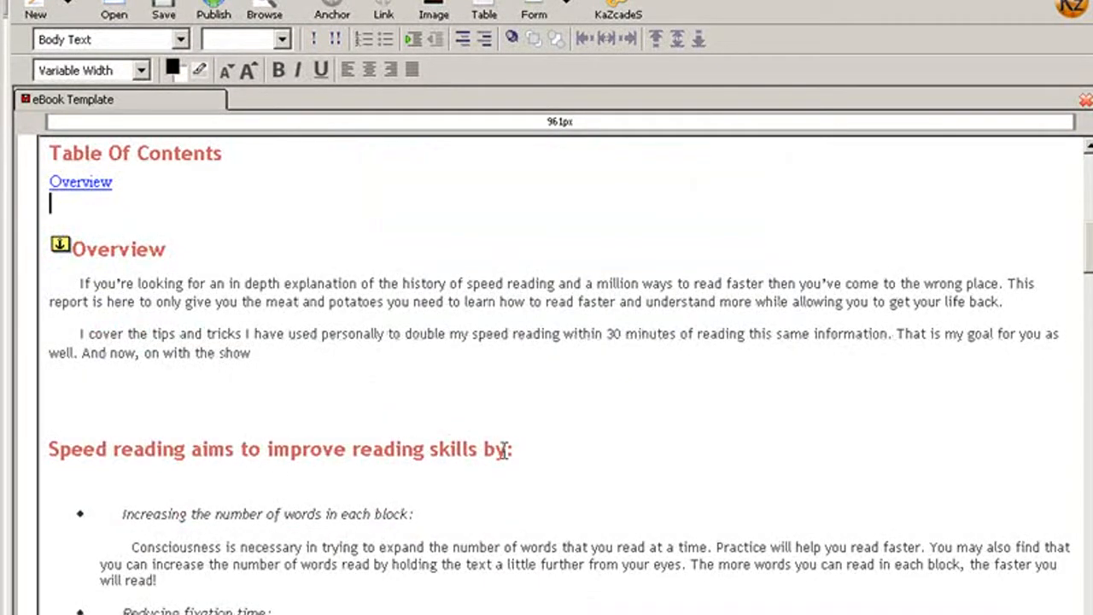
{"action": "left_click_drag", "start_coordinate": [512, 450], "coordinate": [50, 450]}
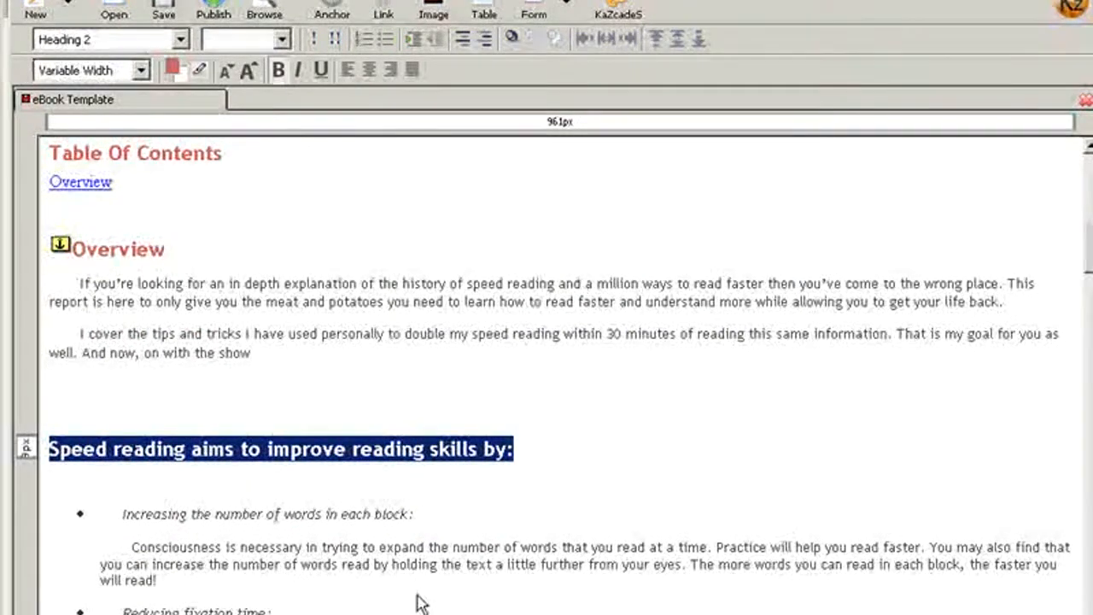
{"action": "scroll", "coordinate": [418, 602], "scroll_direction": "up", "scroll_amount": 1}
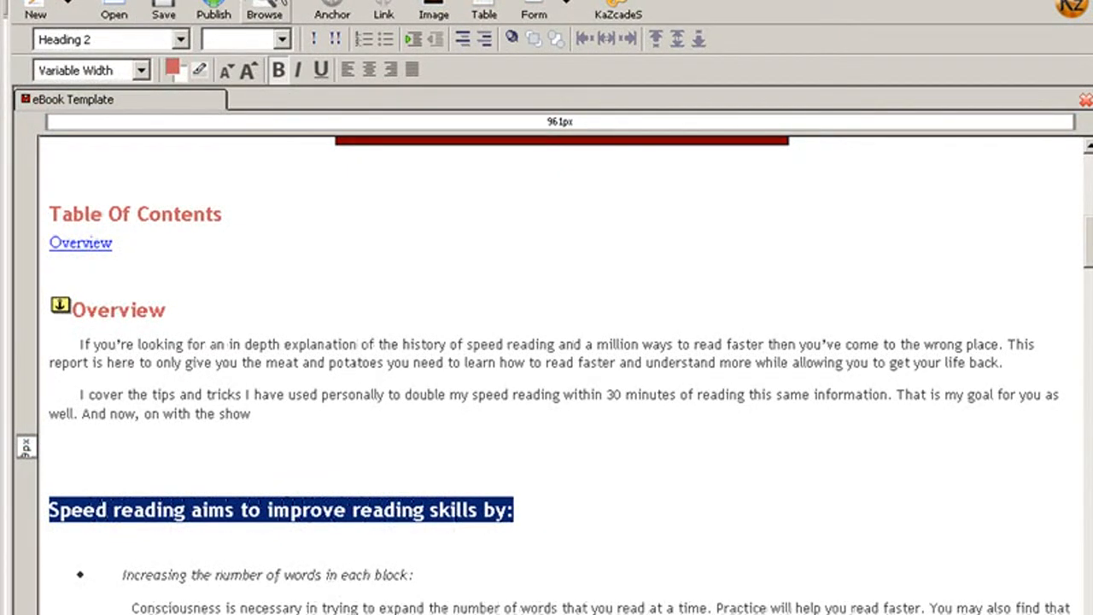
{"action": "left_click", "coordinate": [331, 14]}
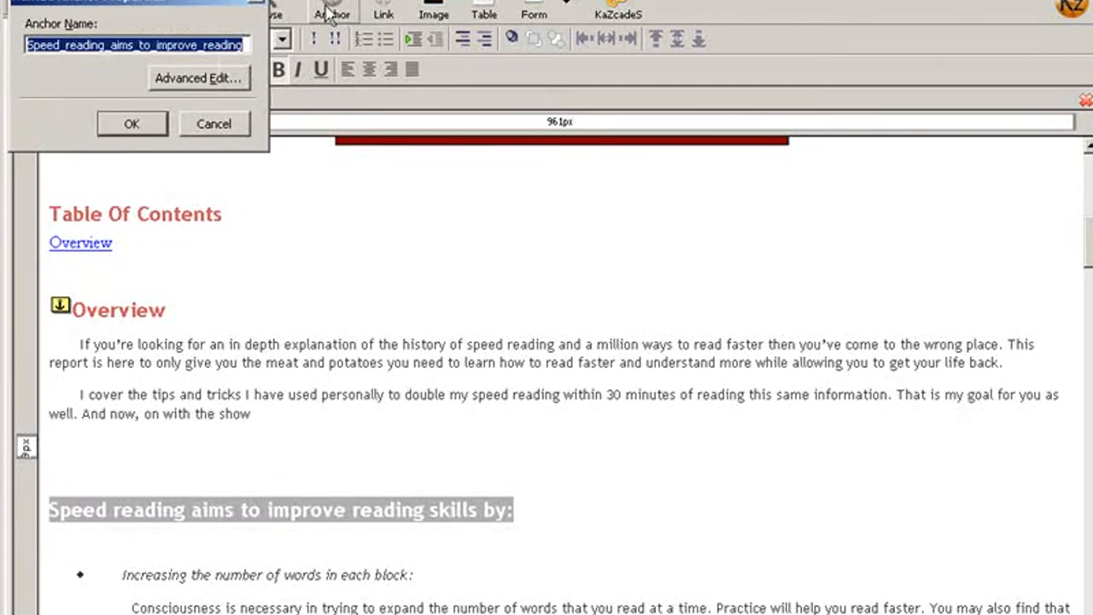
{"action": "left_click", "coordinate": [128, 124]}
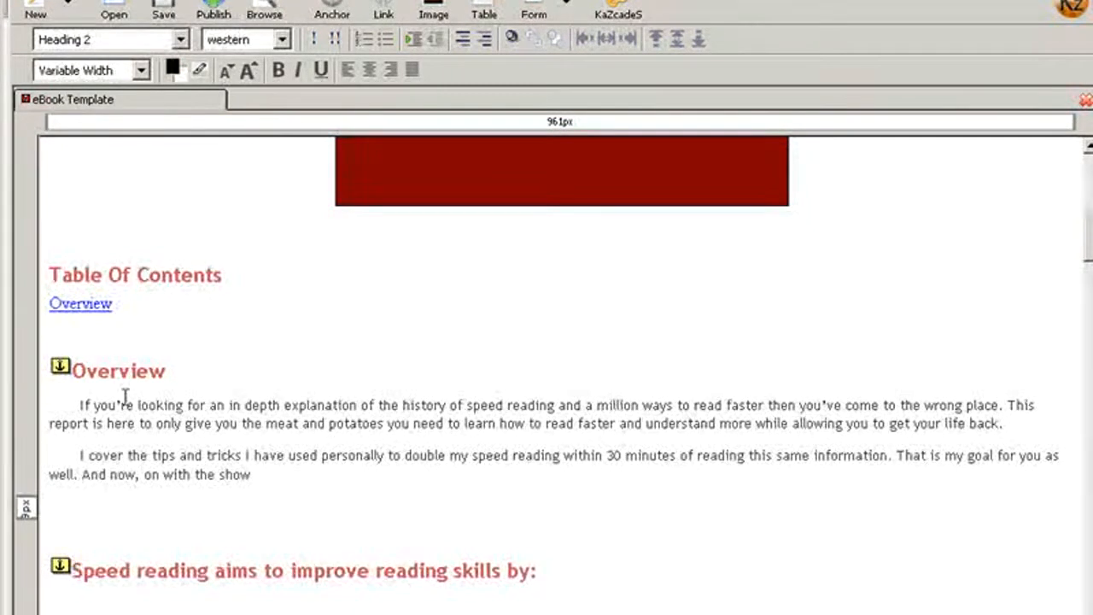
Add the entry "How Speed Reading Improves Your Skills" on its own line beneath Overview in the table of contents
{"action": "left_click", "coordinate": [74, 331]}
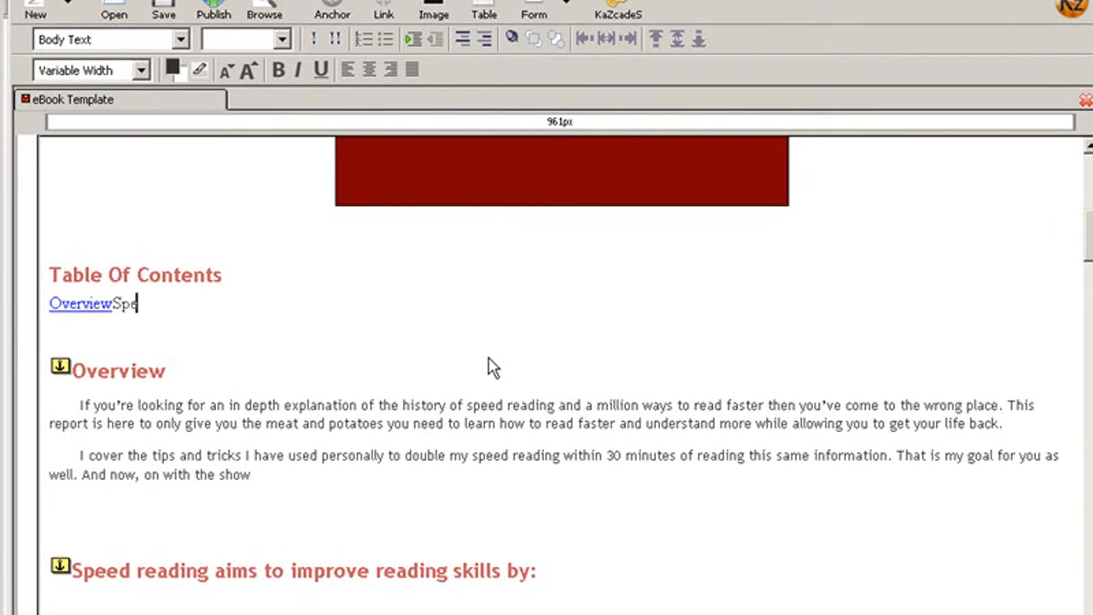
{"action": "key", "text": "Left"}
{"action": "key", "text": "Left"}
{"action": "key", "text": "Left"}
{"action": "key", "text": "Left"}
{"action": "key", "text": "Return"}
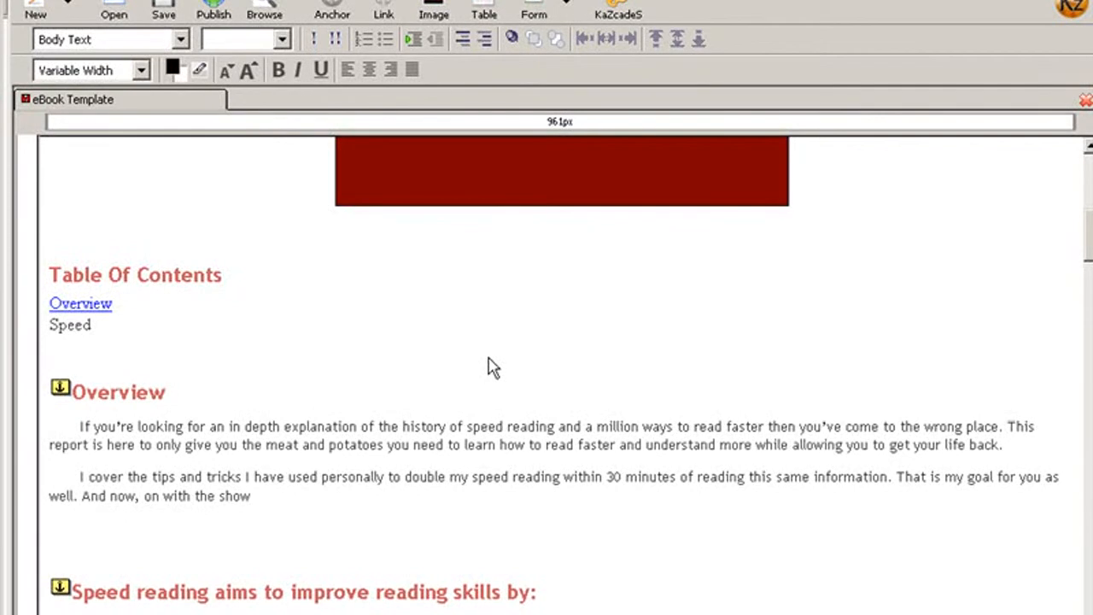
{"action": "key", "text": "End"}
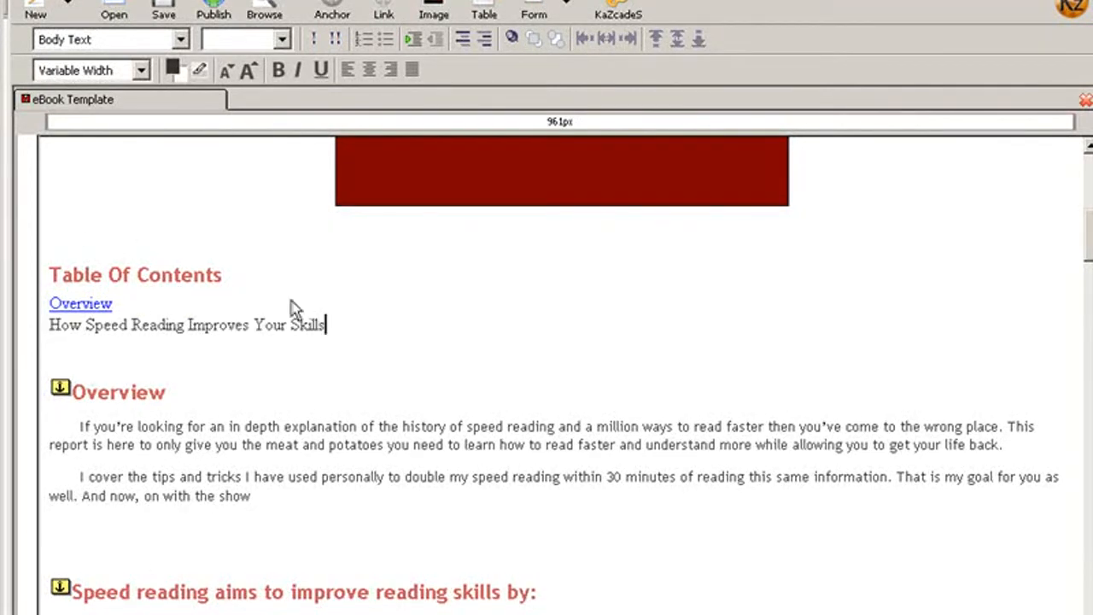
Link the "How Speed Reading Improves Your Skills" entry to the #Speed_reading_aims_to_improve_reading anchor
{"action": "left_click_drag", "start_coordinate": [333, 328], "coordinate": [47, 332]}
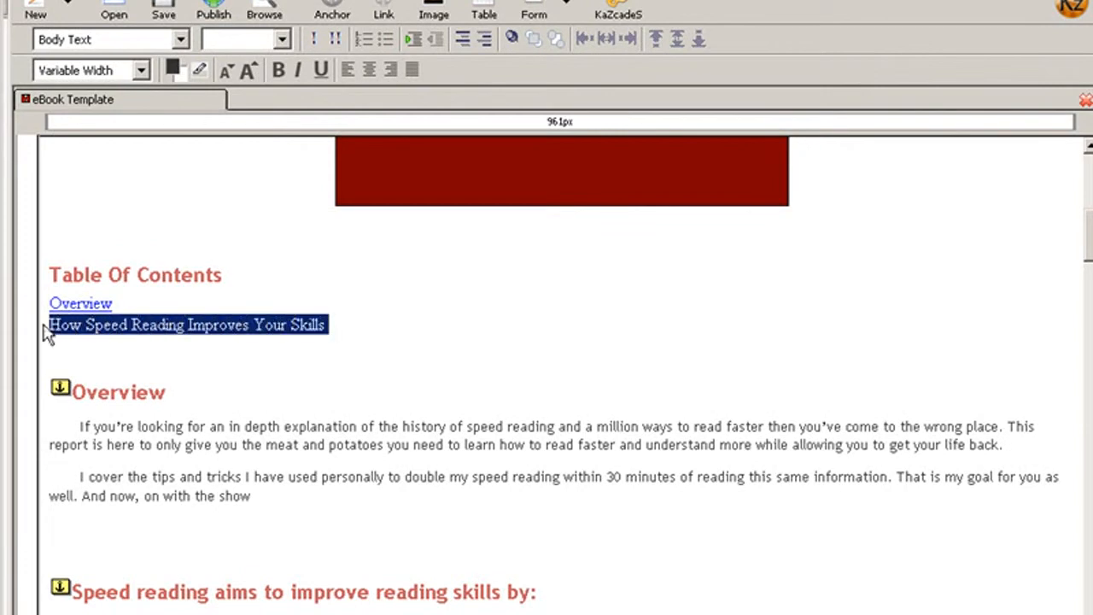
{"action": "left_click", "coordinate": [398, 15]}
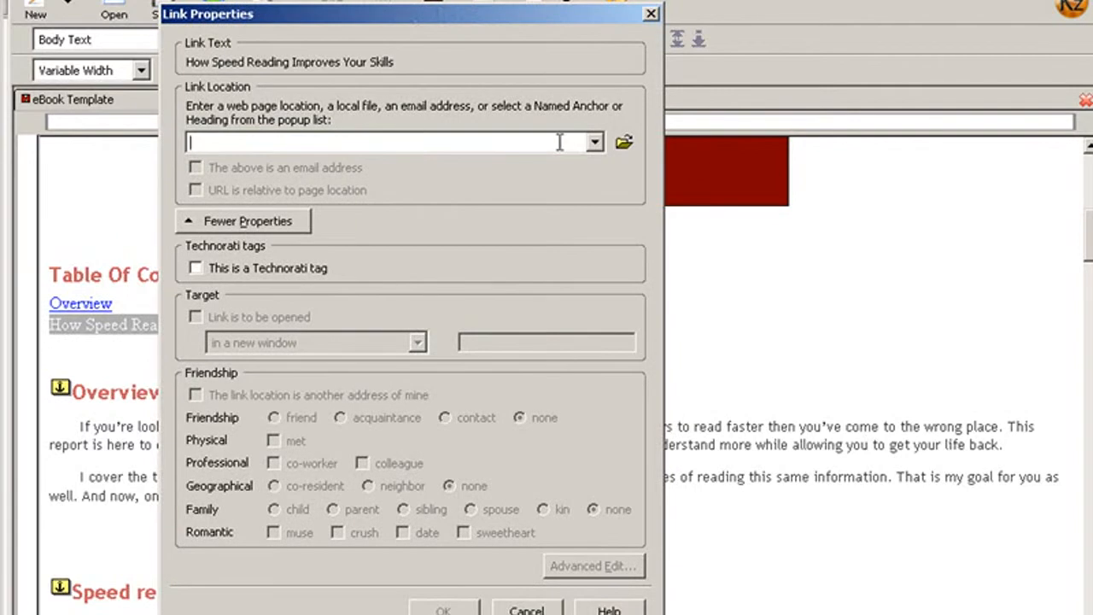
{"action": "left_click", "coordinate": [594, 144]}
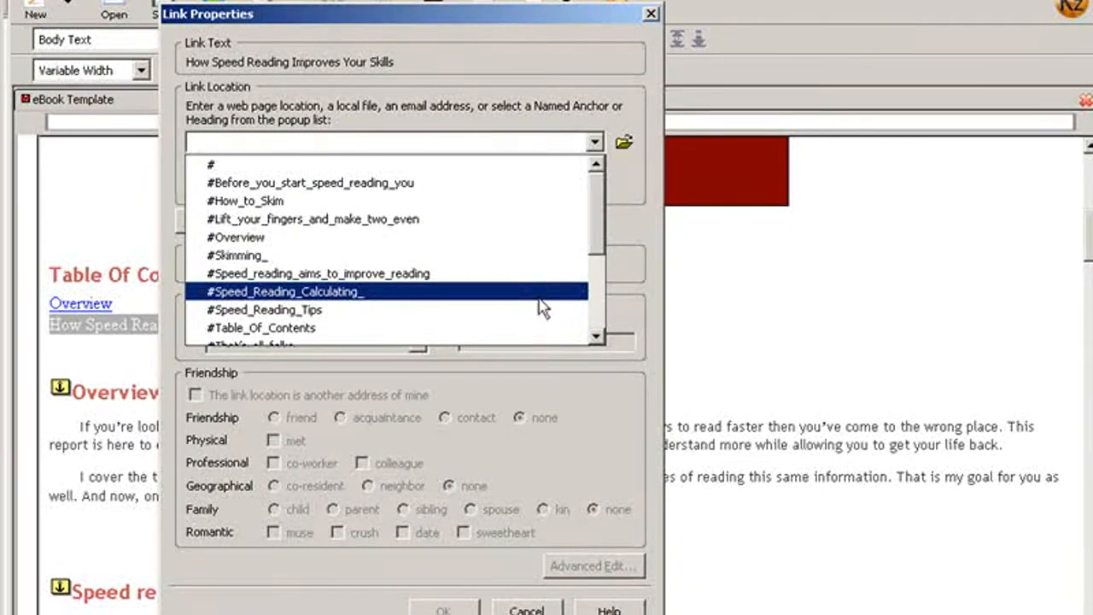
{"action": "left_click_drag", "start_coordinate": [593, 245], "coordinate": [595, 288]}
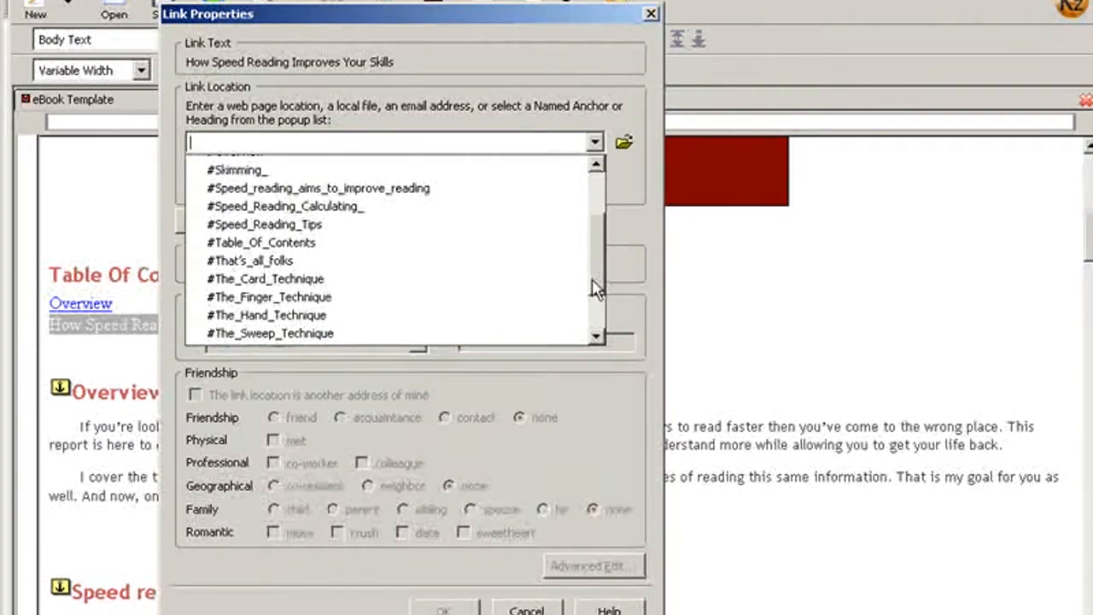
{"action": "left_click", "coordinate": [404, 191]}
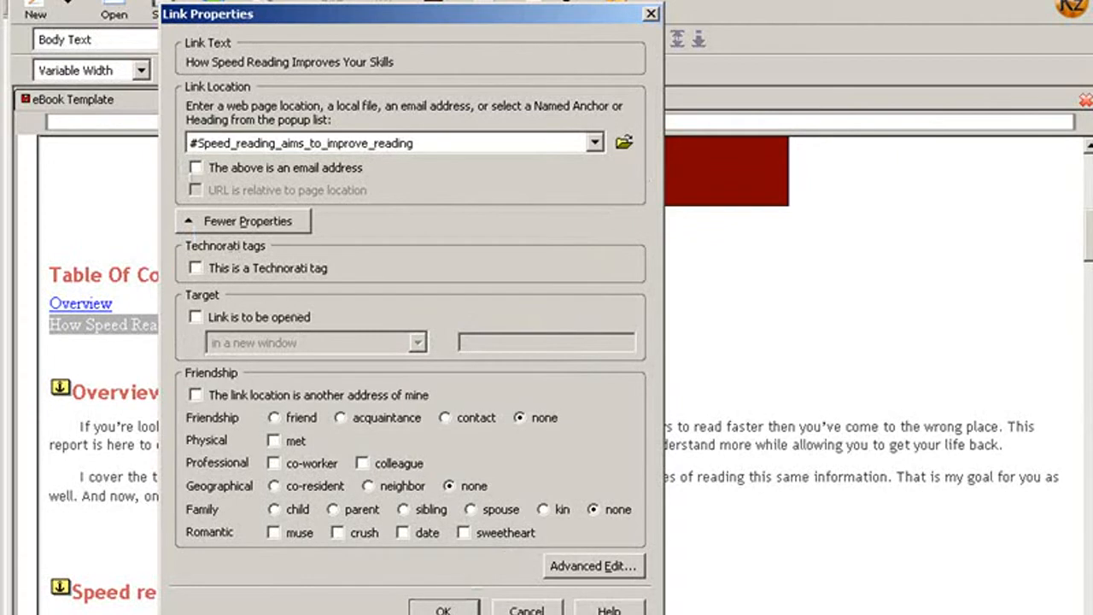
{"action": "left_click", "coordinate": [455, 609]}
{"action": "scroll", "coordinate": [471, 446], "scroll_direction": "down", "scroll_amount": 1}
{"action": "left_click", "coordinate": [466, 365]}
{"action": "scroll", "coordinate": [595, 538], "scroll_direction": "up", "scroll_amount": 2}
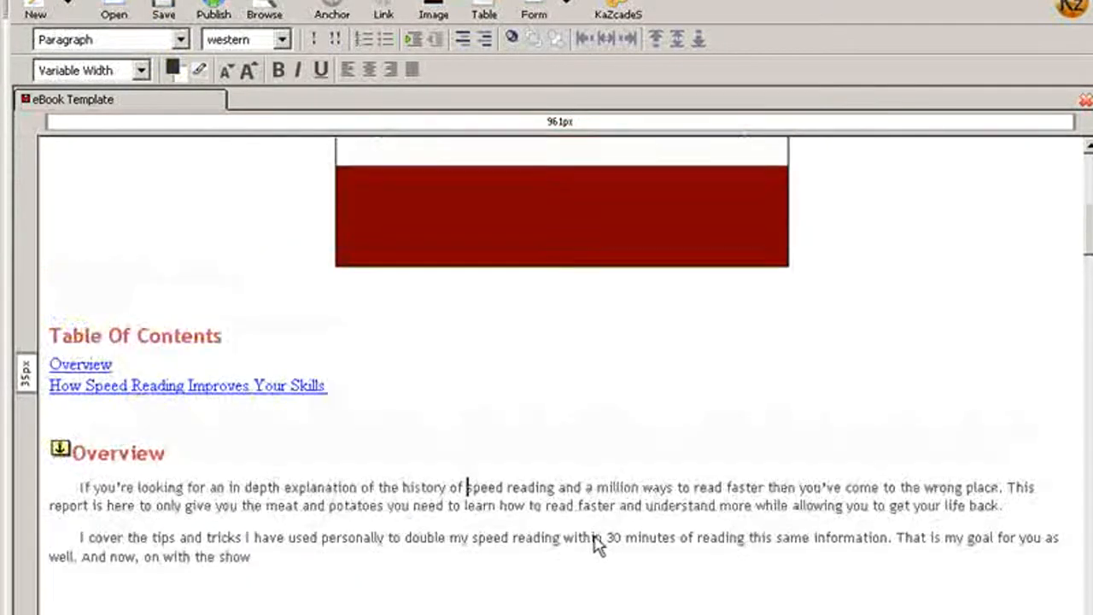
{"action": "left_click", "coordinate": [70, 365]}
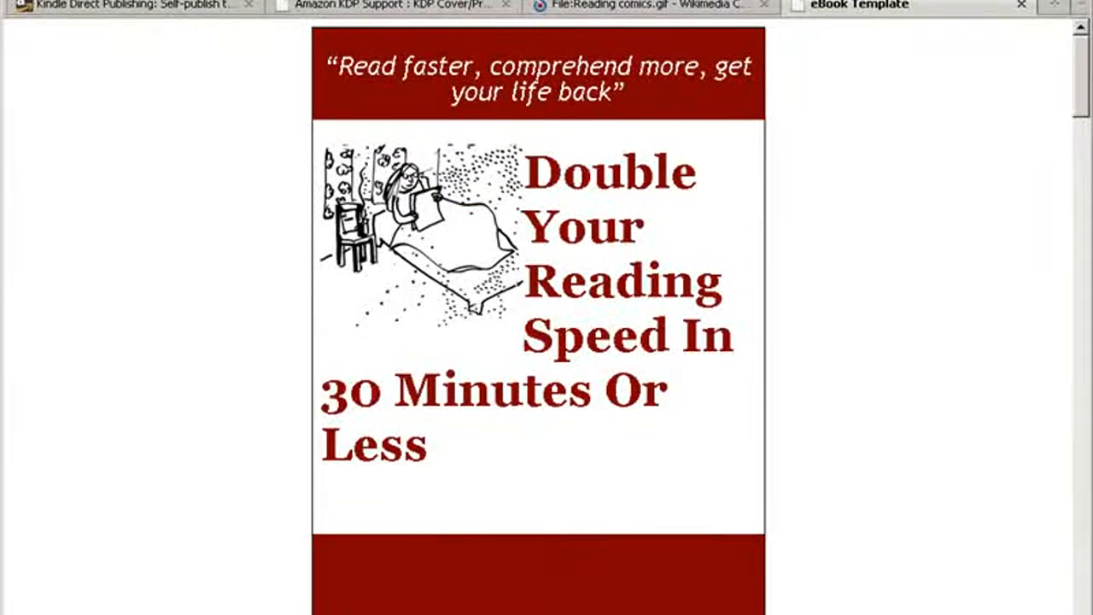
Test the Speed Reading Calculating contents link in the browser preview, close the preview page and return to KompoZer
{"action": "scroll", "coordinate": [139, 611], "scroll_direction": "down", "scroll_amount": 6}
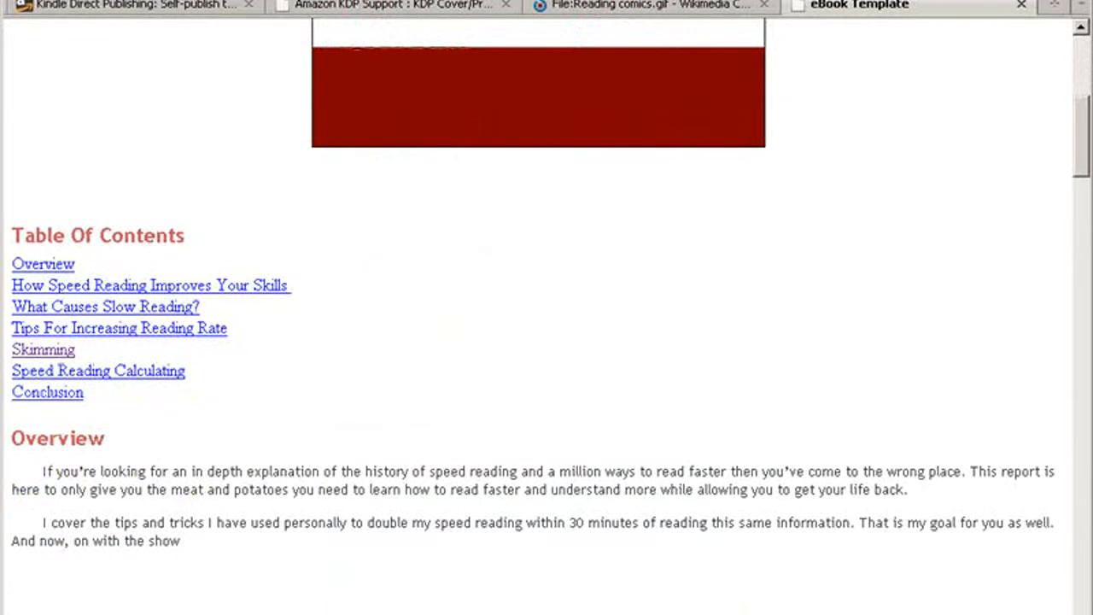
{"action": "left_click", "coordinate": [142, 373]}
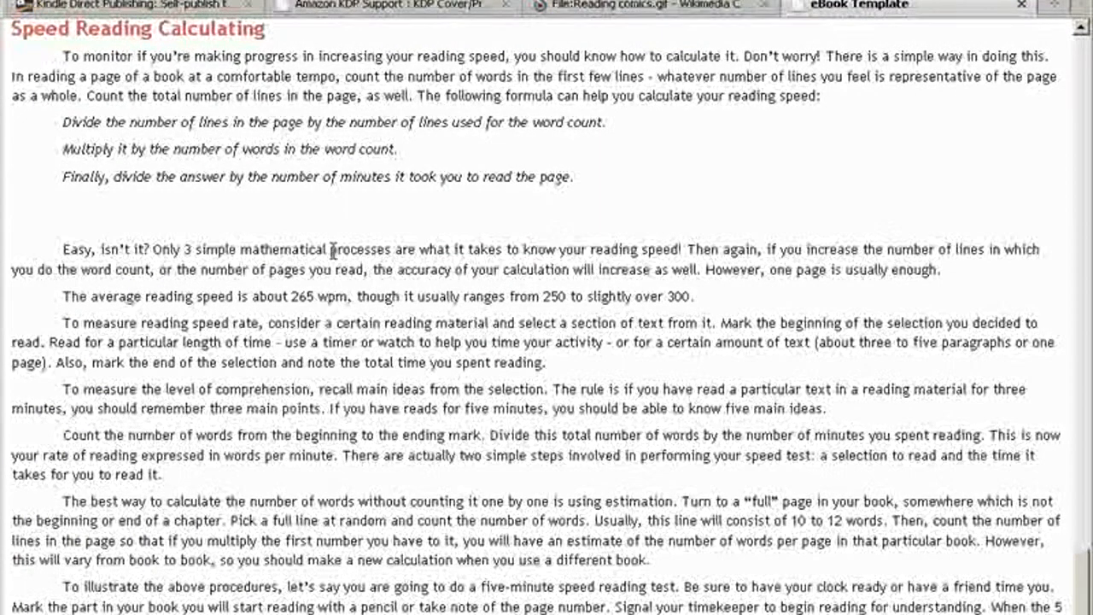
{"action": "scroll", "coordinate": [333, 246], "scroll_direction": "up", "scroll_amount": 20}
{"action": "scroll", "coordinate": [337, 273], "scroll_direction": "up", "scroll_amount": 5}
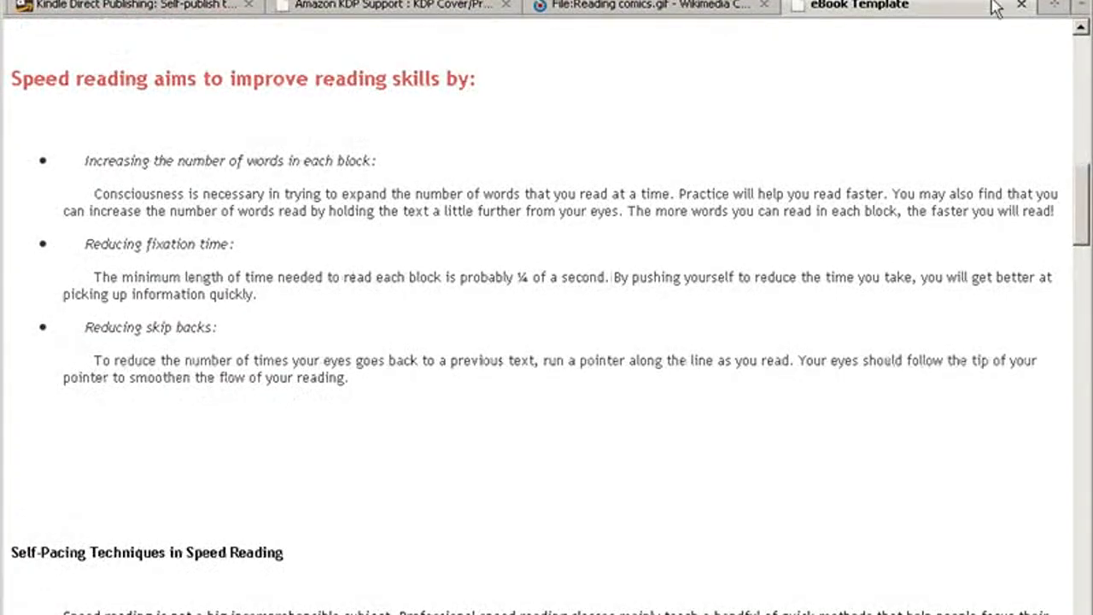
{"action": "left_click", "coordinate": [1021, 6]}
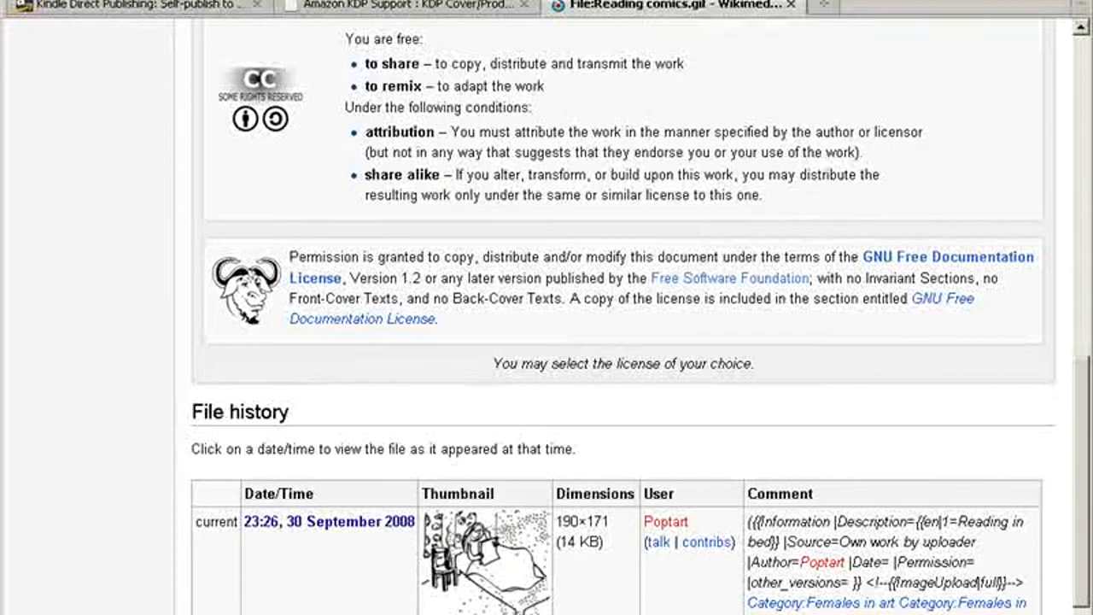
{"action": "key", "text": "alt+Tab"}
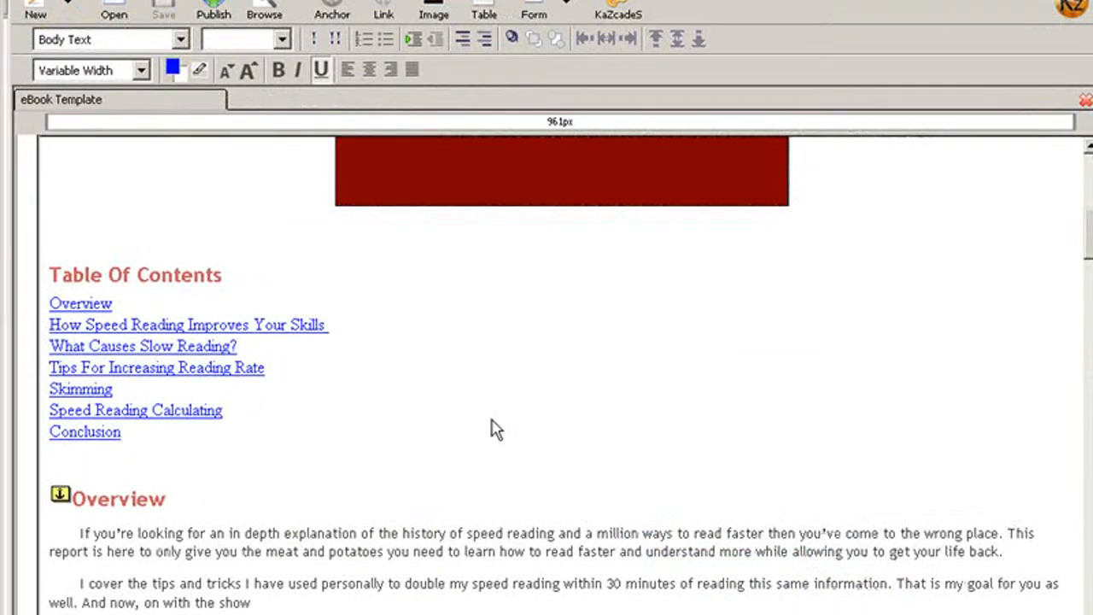
Insert the HTML page break tag <mbp:pagebreak /> directly before the Table Of Contents heading
{"action": "scroll", "coordinate": [709, 508], "scroll_direction": "up", "scroll_amount": 10}
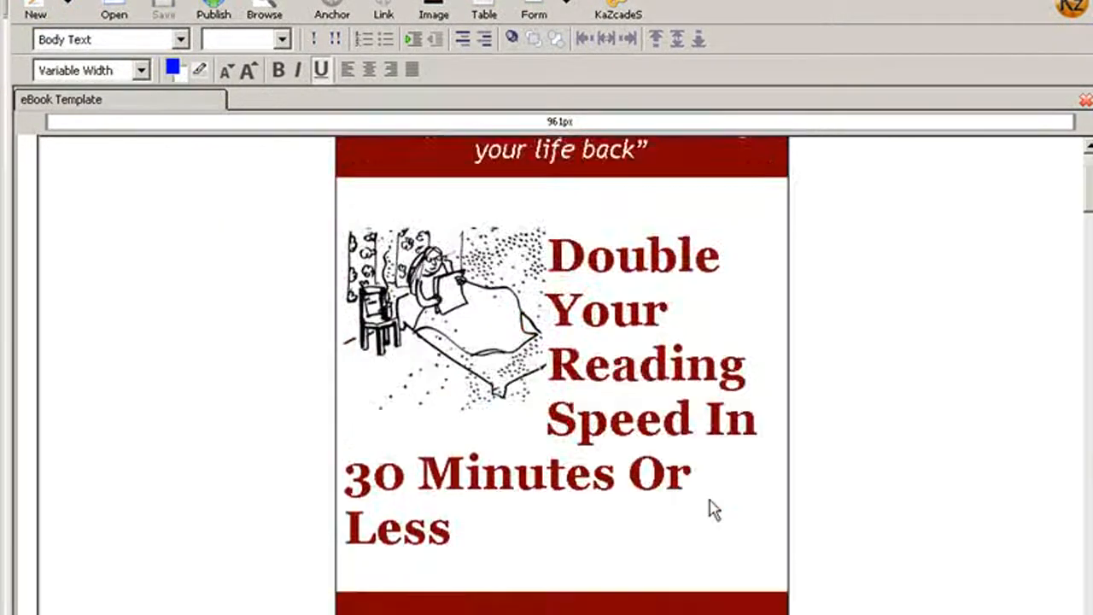
{"action": "scroll", "coordinate": [312, 488], "scroll_direction": "down", "scroll_amount": 10}
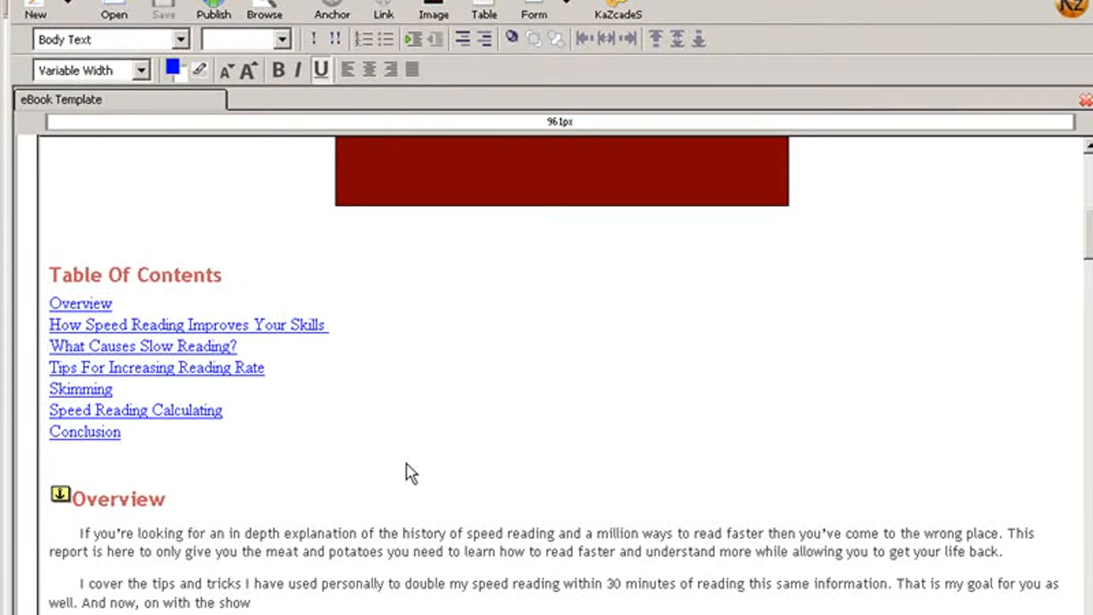
{"action": "scroll", "coordinate": [410, 474], "scroll_direction": "up", "scroll_amount": 3}
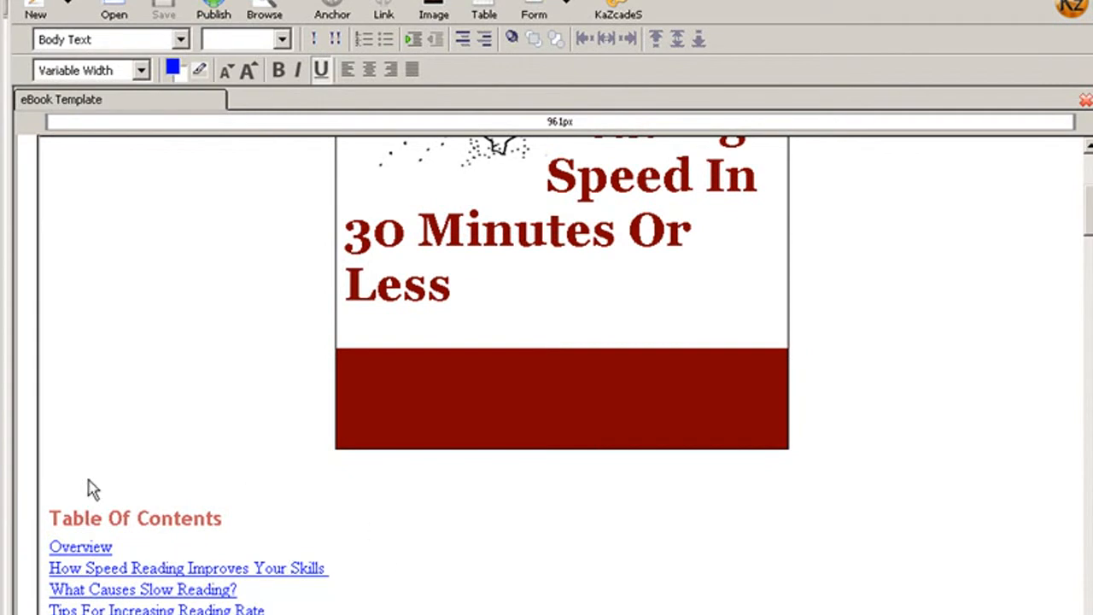
{"action": "left_click", "coordinate": [61, 516]}
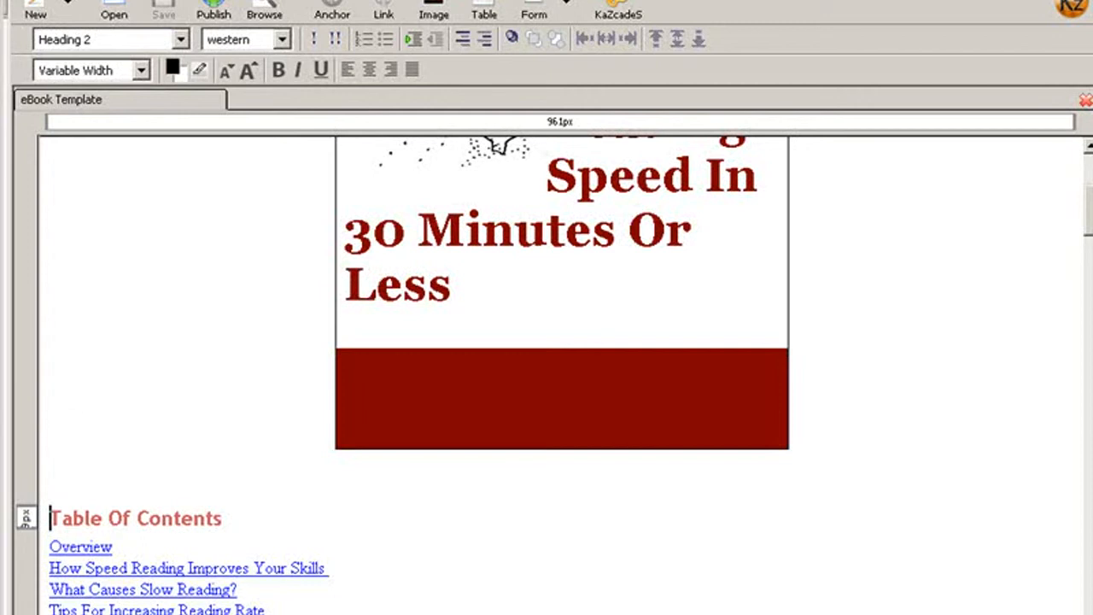
{"action": "left_click", "coordinate": [140, 0]}
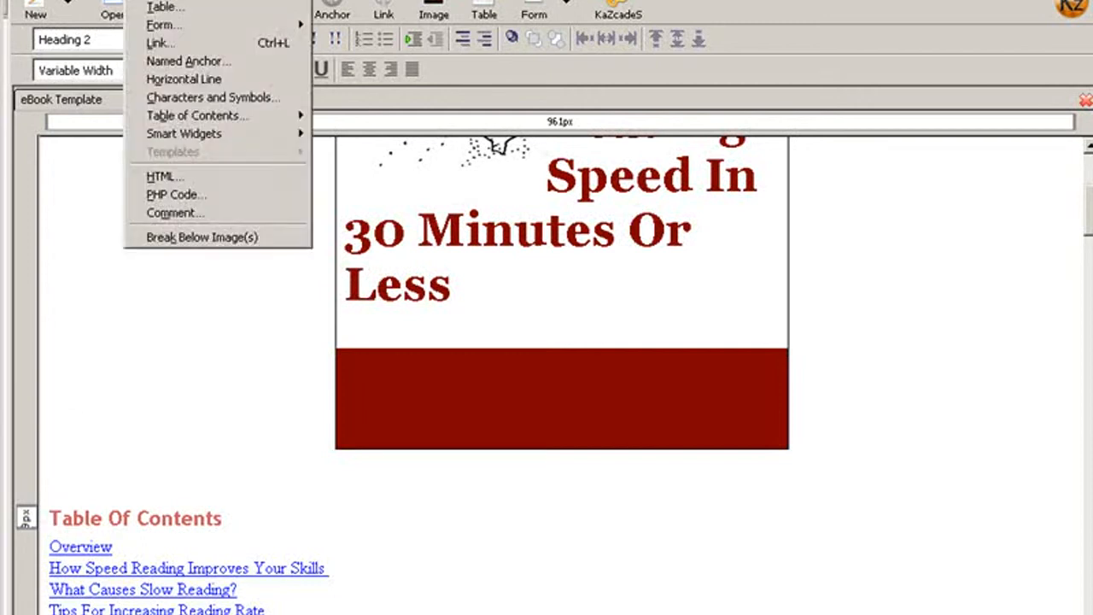
{"action": "left_click", "coordinate": [197, 176]}
{"action": "right_click", "coordinate": [109, 95]}
{"action": "left_click", "coordinate": [147, 171]}
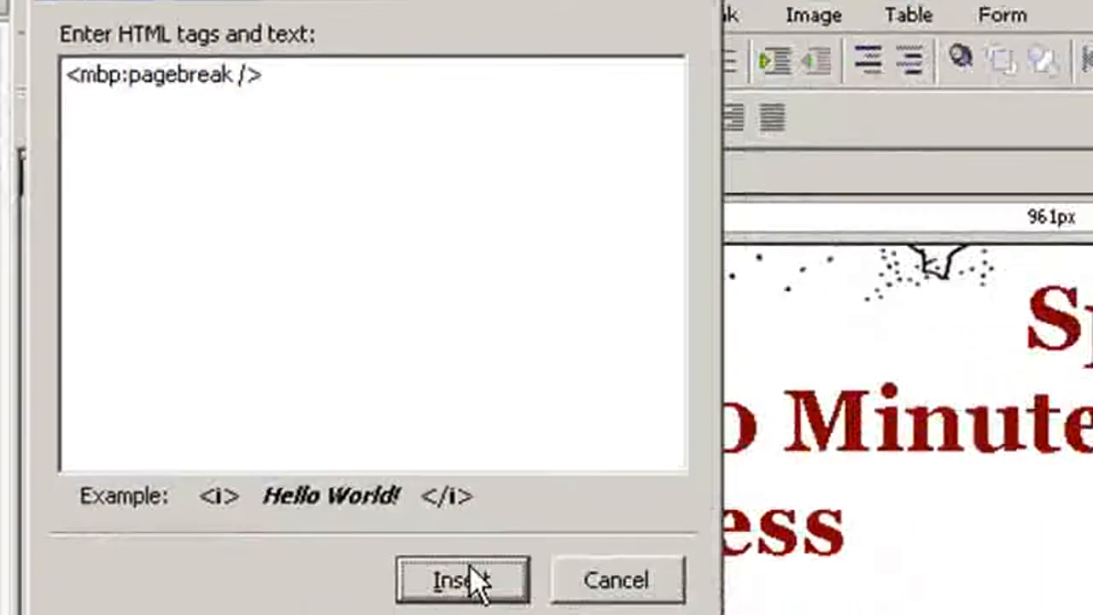
{"action": "left_click", "coordinate": [470, 568]}
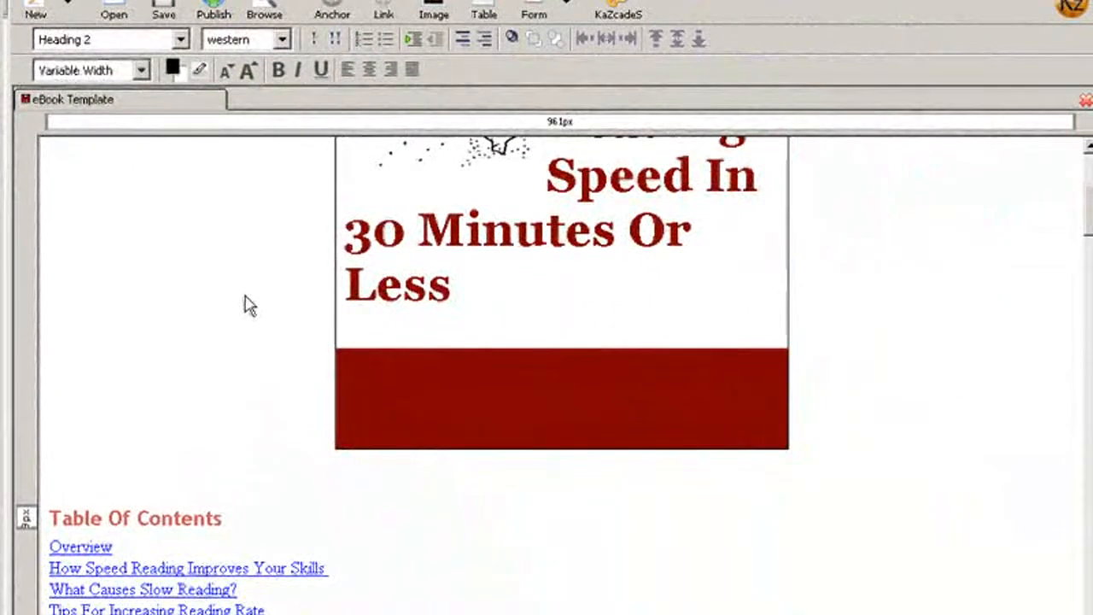
Insert the <mbp:pagebreak /> tag on the empty line between the Conclusion entry and the Overview heading
{"action": "scroll", "coordinate": [308, 403], "scroll_direction": "down", "scroll_amount": 4}
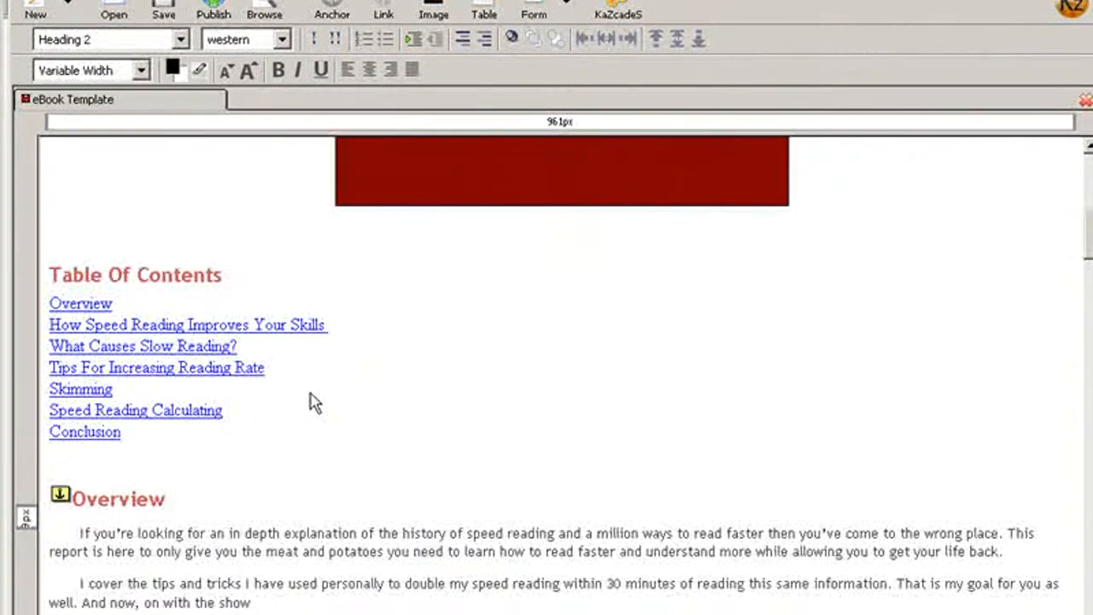
{"action": "scroll", "coordinate": [323, 401], "scroll_direction": "up", "scroll_amount": 3}
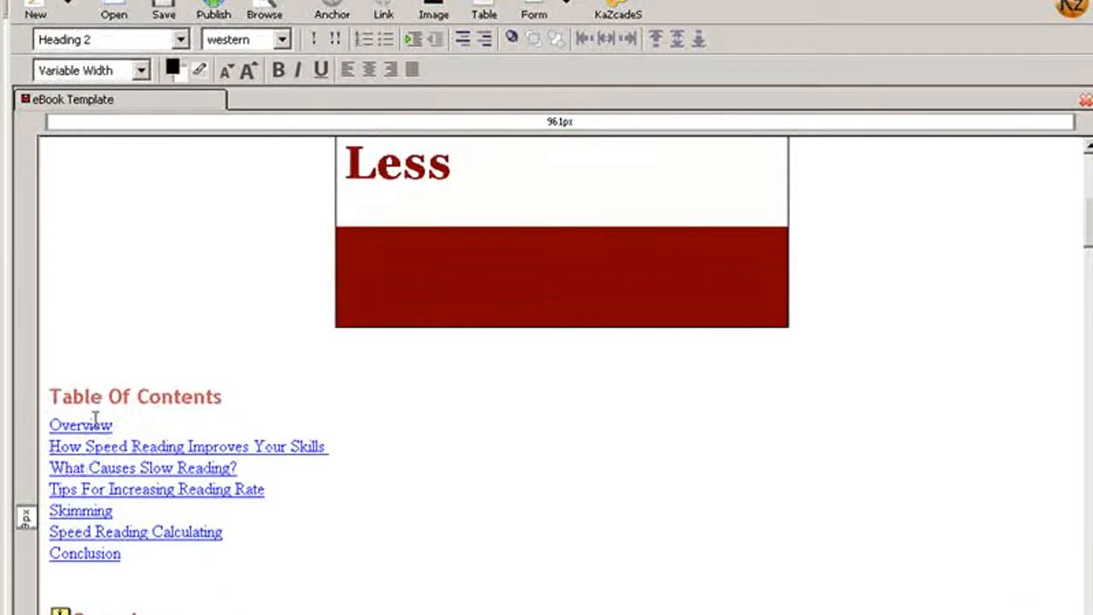
{"action": "scroll", "coordinate": [138, 417], "scroll_direction": "down", "scroll_amount": 2}
{"action": "left_click", "coordinate": [64, 397]}
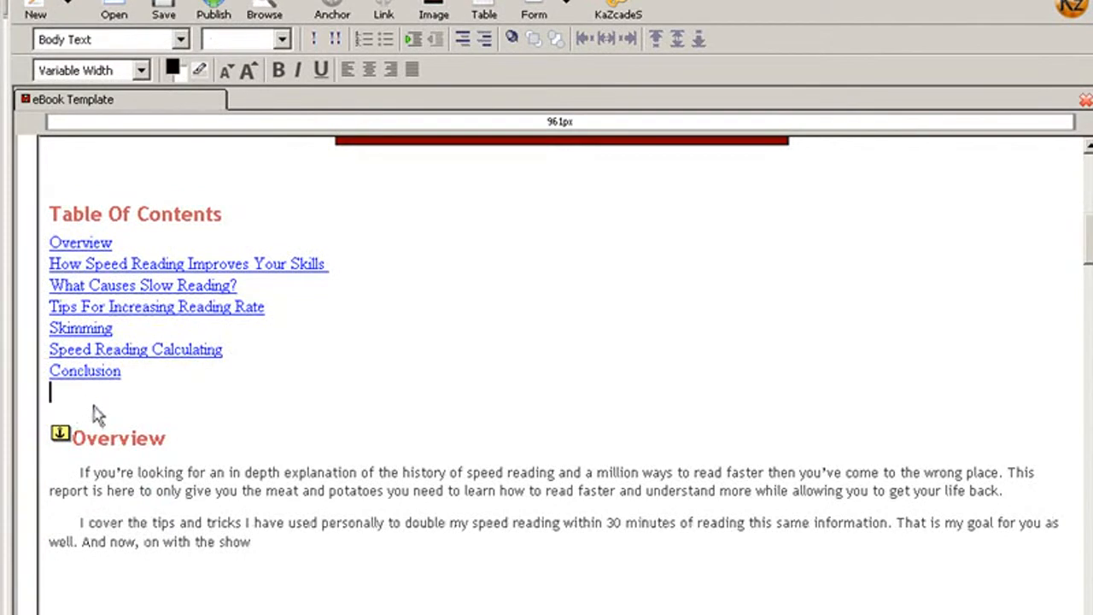
{"action": "left_click", "coordinate": [141, 0]}
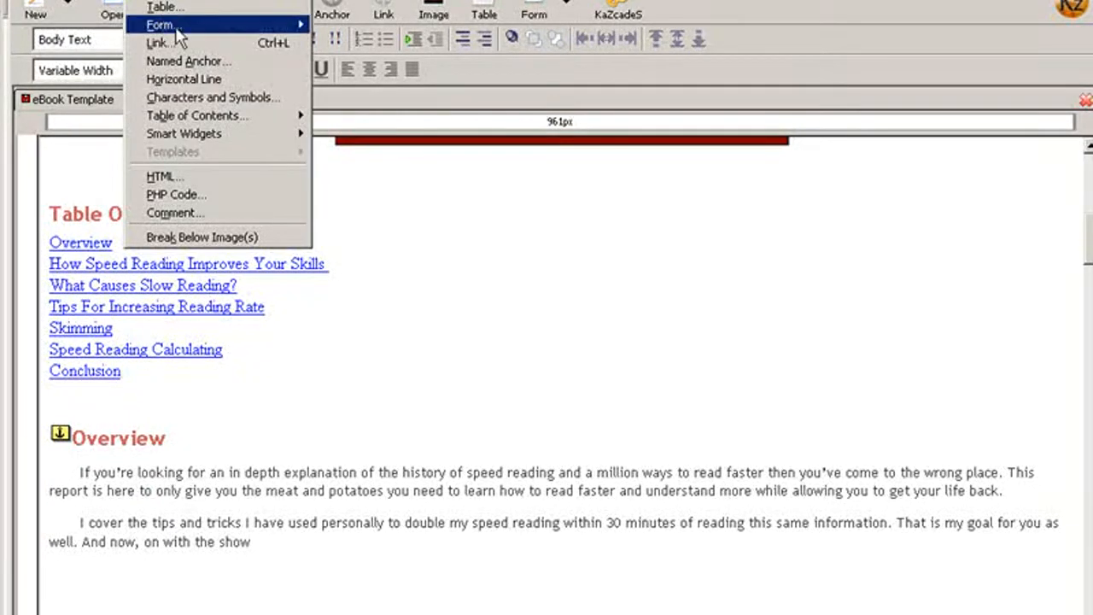
{"action": "left_click", "coordinate": [167, 176]}
{"action": "right_click", "coordinate": [149, 100]}
{"action": "left_click", "coordinate": [198, 174]}
{"action": "left_click", "coordinate": [248, 314]}
{"action": "scroll", "coordinate": [288, 315], "scroll_direction": "down", "scroll_amount": 3}
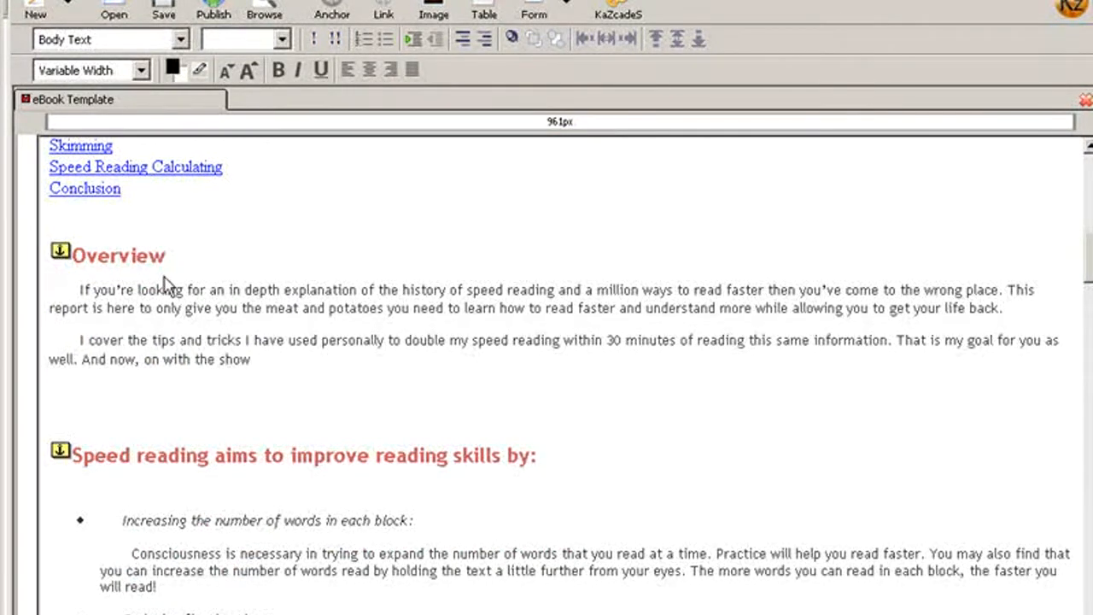
{"action": "scroll", "coordinate": [192, 272], "scroll_direction": "down", "scroll_amount": 2}
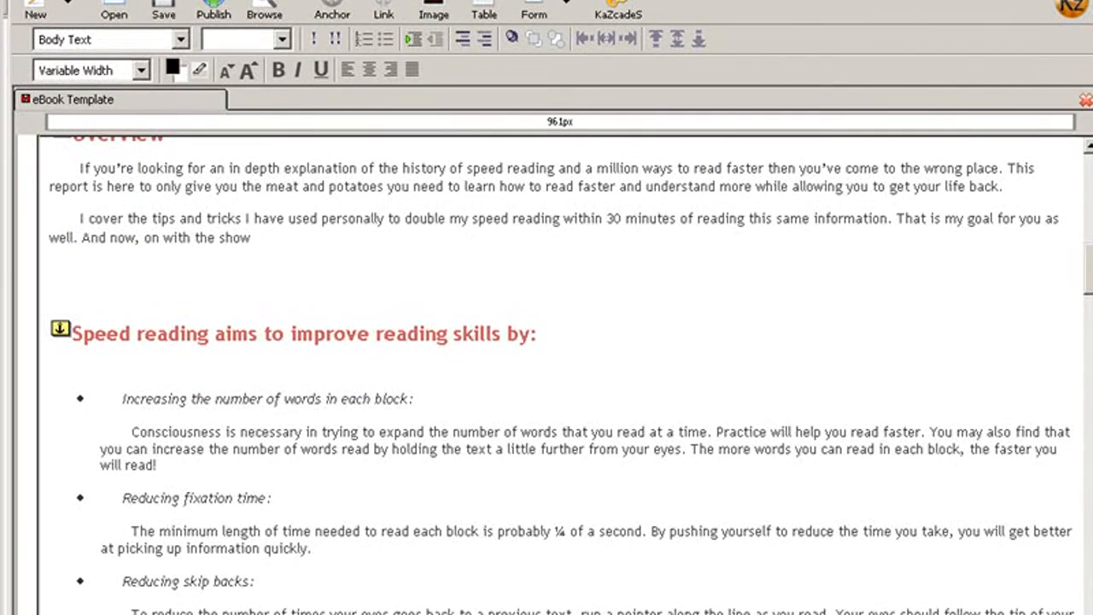
{"action": "left_click", "coordinate": [537, 334]}
{"action": "scroll", "coordinate": [537, 334], "scroll_direction": "up", "scroll_amount": 3}
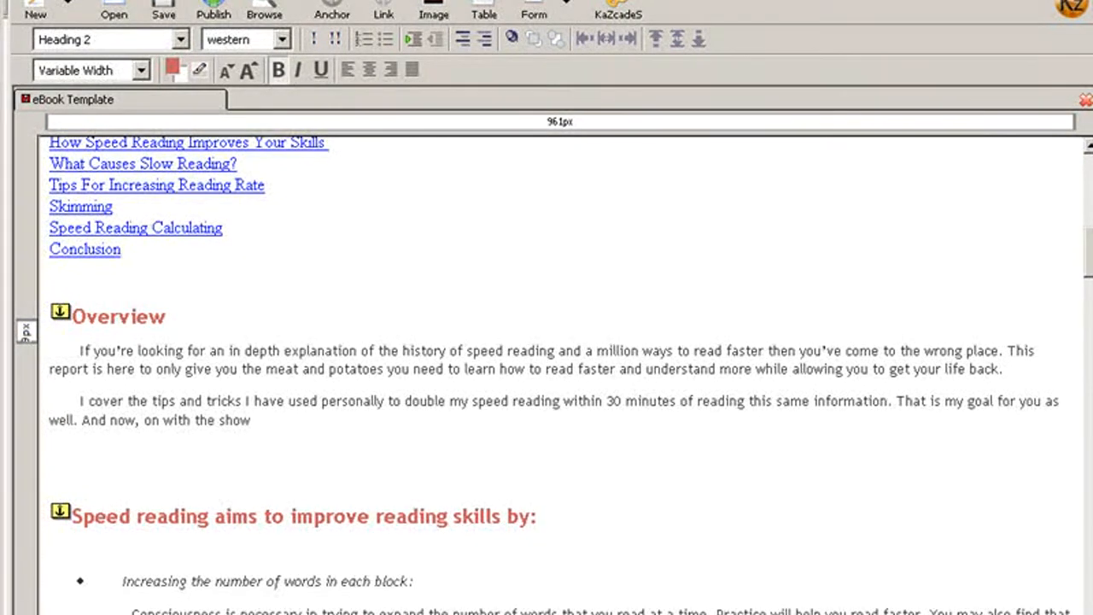
{"action": "left_click", "coordinate": [53, 317]}
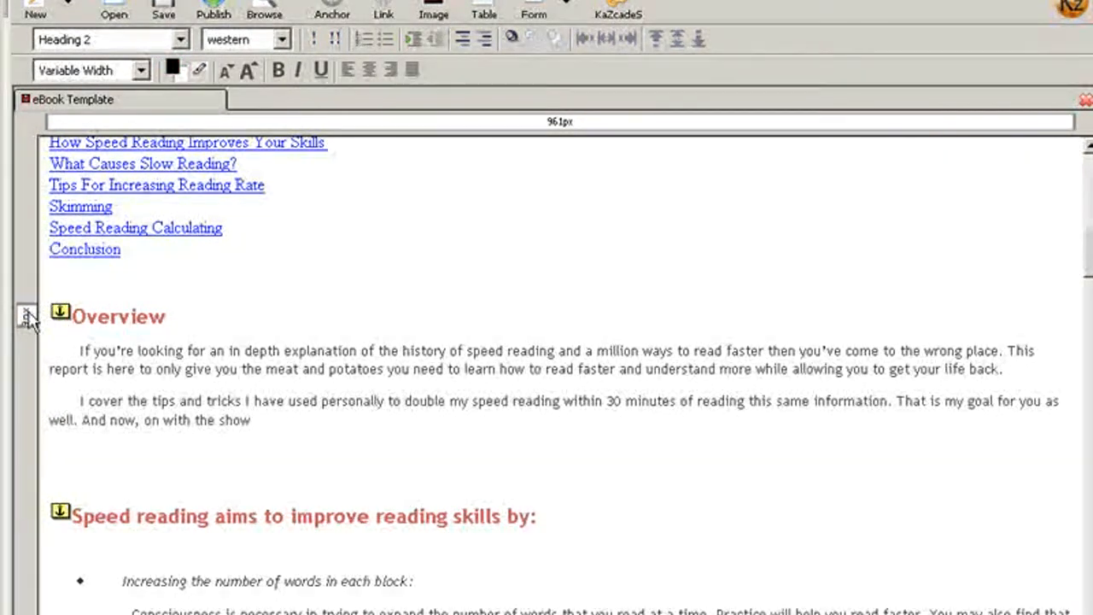
Insert the HTML tag <mbp:section> directly before the Overview heading
{"action": "left_click", "coordinate": [142, 1]}
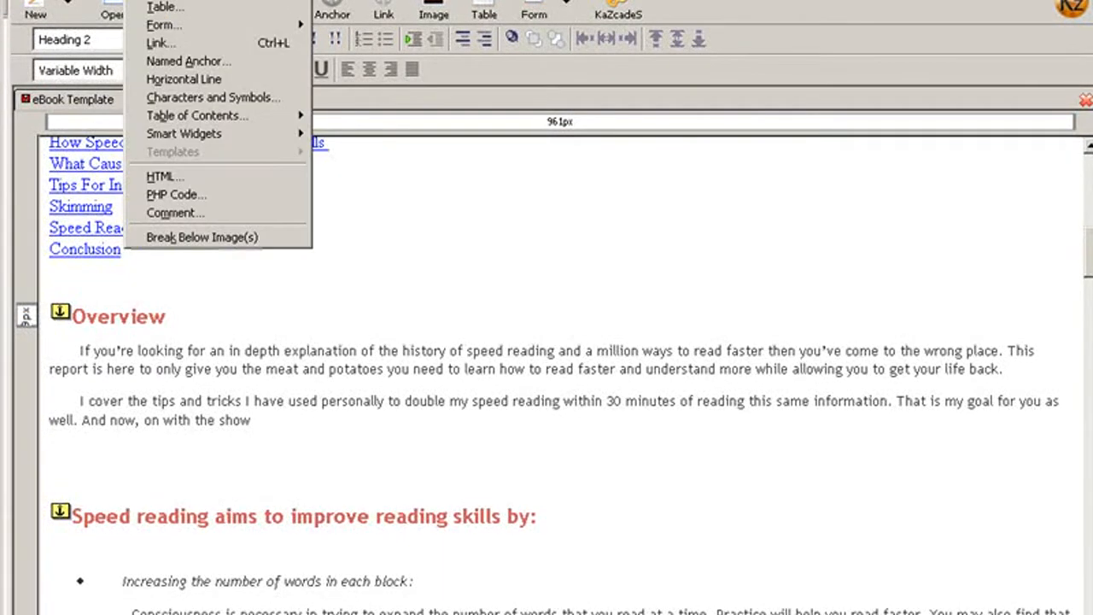
{"action": "left_click", "coordinate": [171, 175]}
{"action": "right_click", "coordinate": [171, 139]}
{"action": "left_click", "coordinate": [199, 213]}
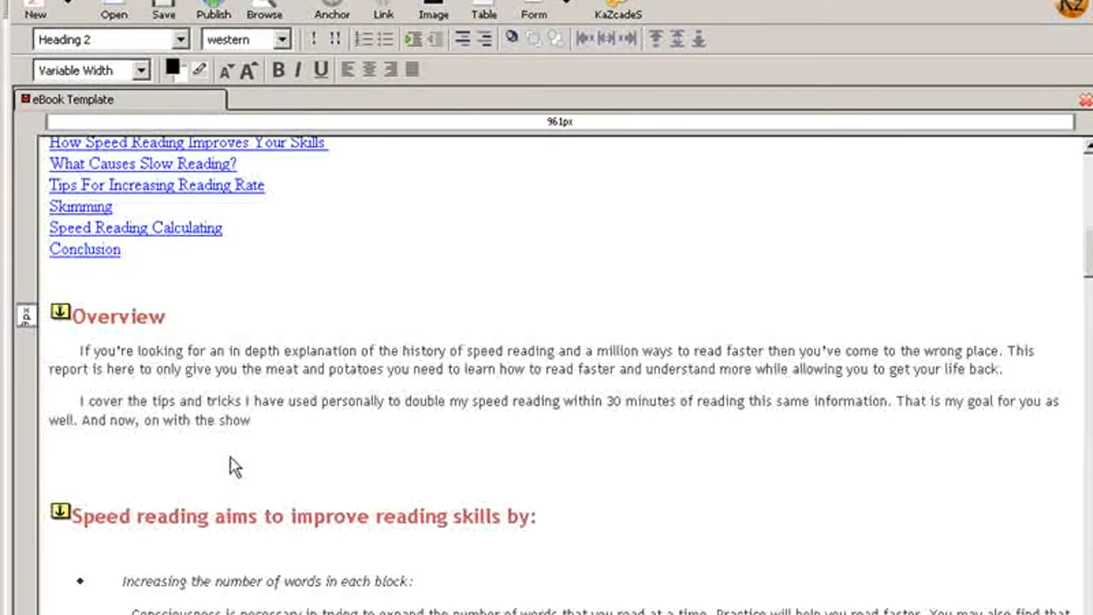
Insert the <mbp:section> tag directly before the "Speed reading aims to improve reading skills by:" heading
{"action": "scroll", "coordinate": [190, 439], "scroll_direction": "down", "scroll_amount": 3}
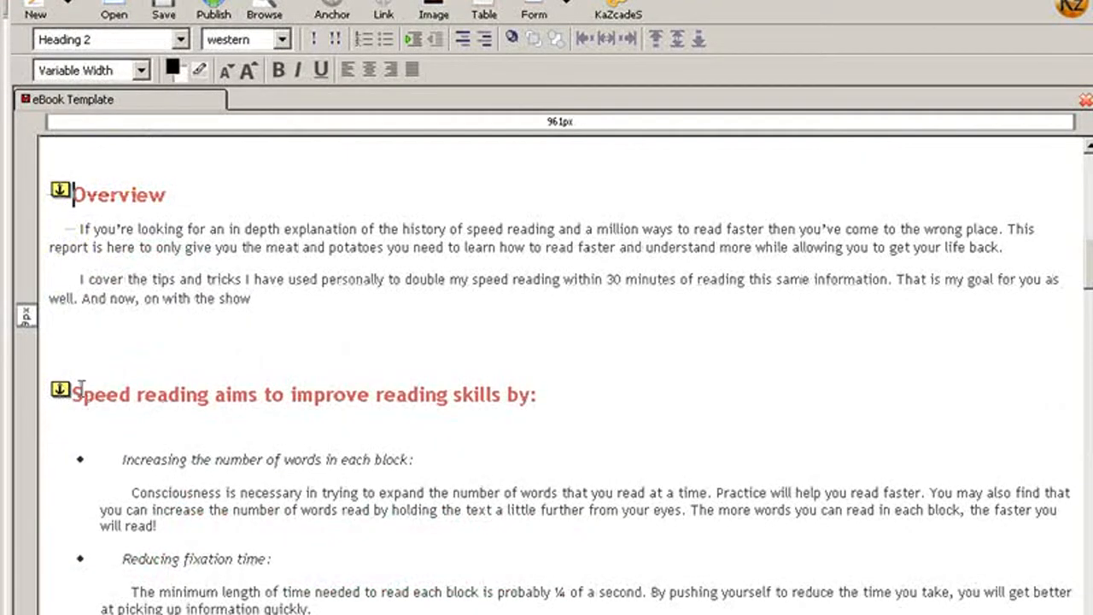
{"action": "left_click", "coordinate": [76, 391]}
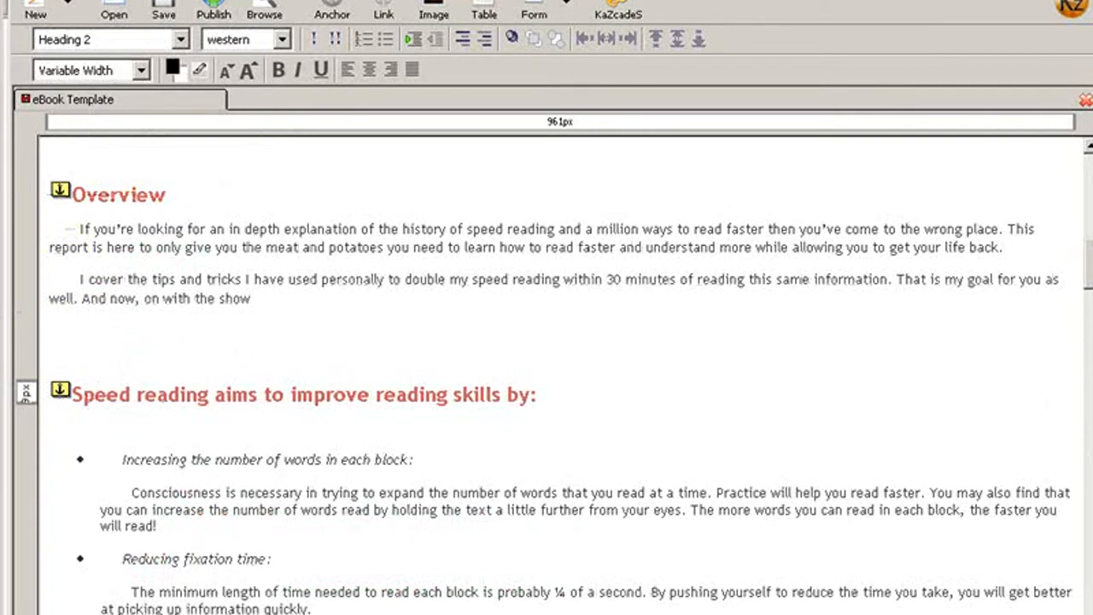
{"action": "left_click", "coordinate": [141, 1]}
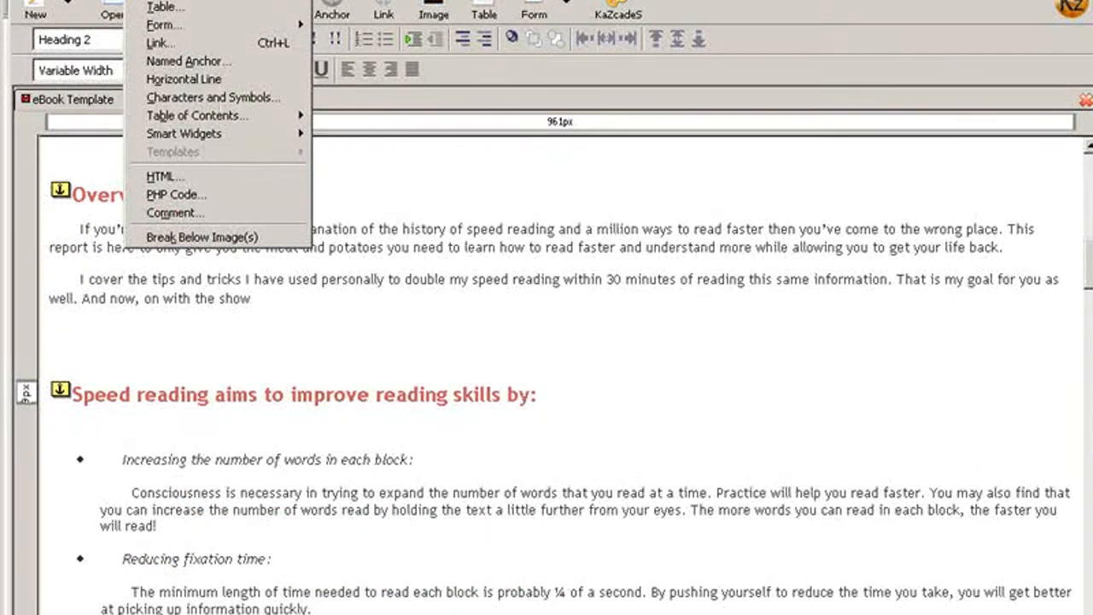
{"action": "left_click", "coordinate": [164, 177]}
{"action": "right_click", "coordinate": [122, 88]}
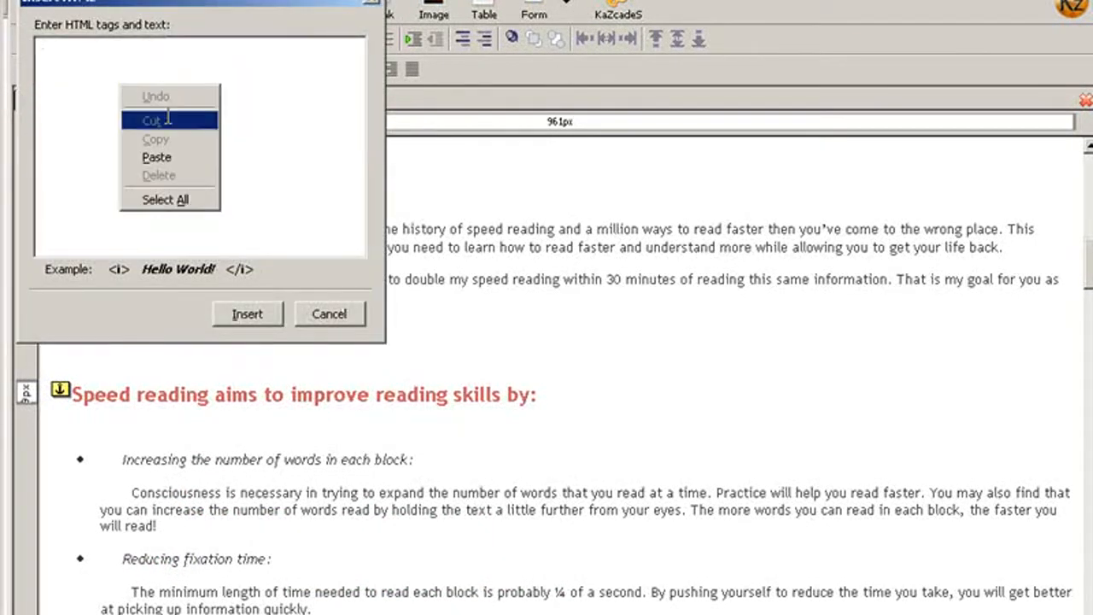
{"action": "left_click", "coordinate": [156, 157]}
{"action": "left_click", "coordinate": [246, 313]}
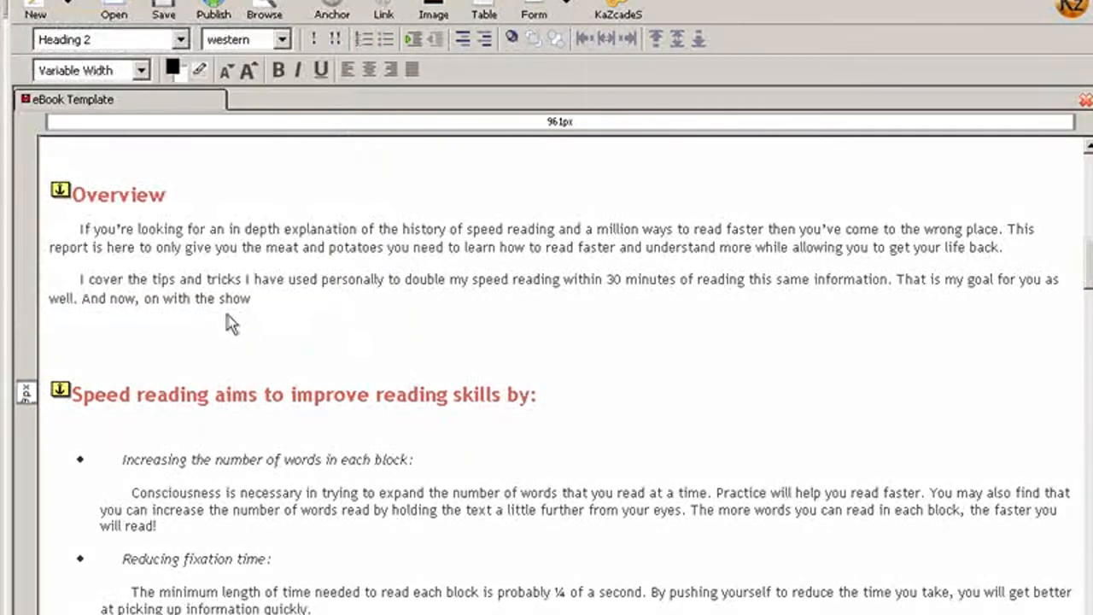
Insert the <mbp:section> tag directly before the "What Causes Slow Reading?" heading
{"action": "scroll", "coordinate": [373, 357], "scroll_direction": "down", "scroll_amount": 15}
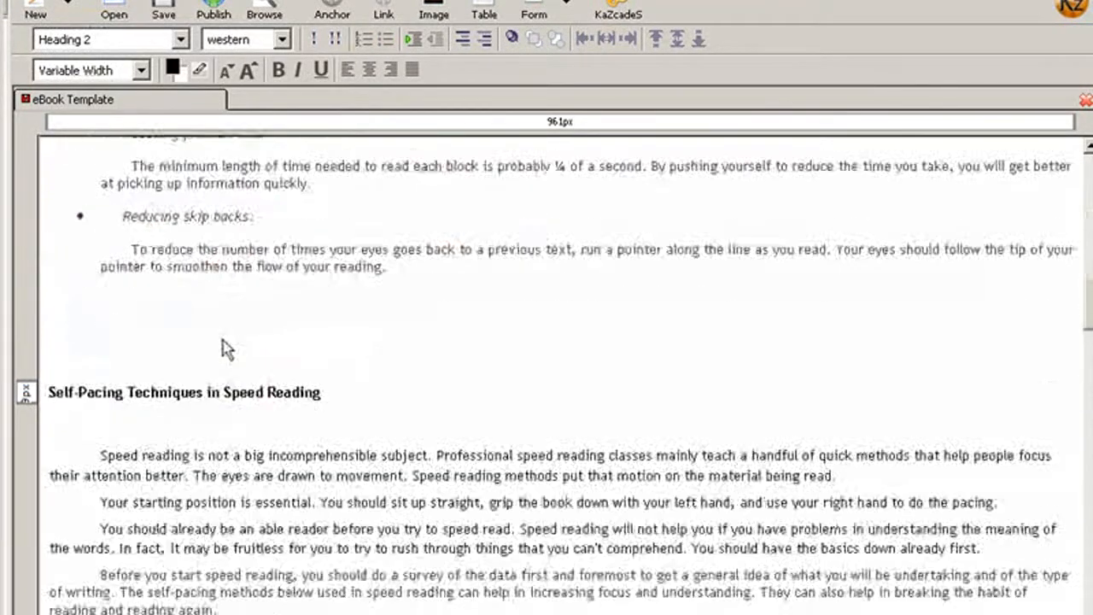
{"action": "scroll", "coordinate": [205, 341], "scroll_direction": "down", "scroll_amount": 10}
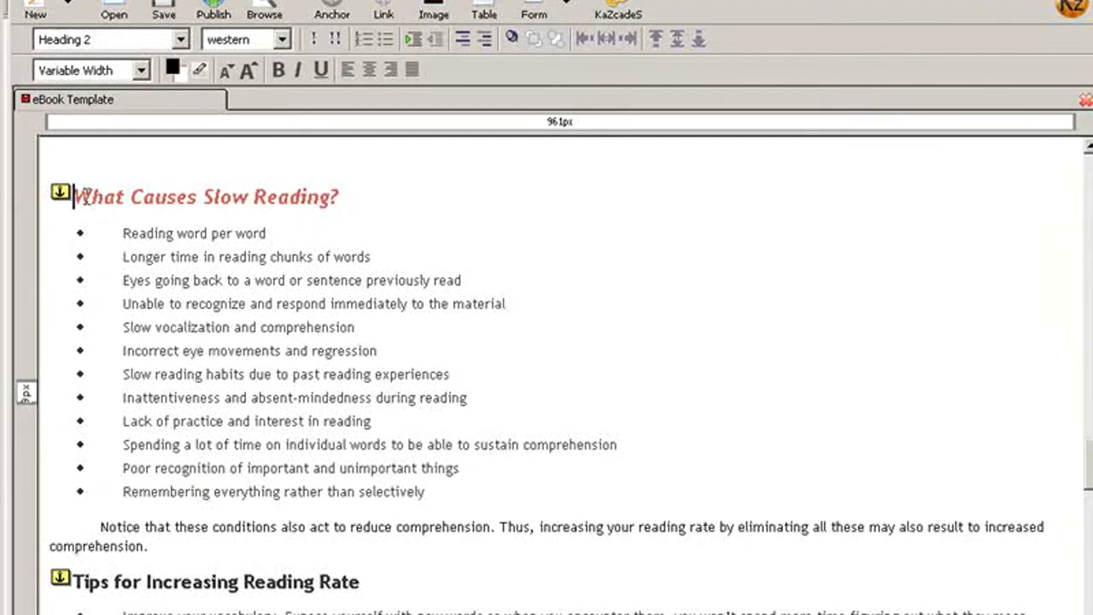
{"action": "left_click", "coordinate": [128, 0]}
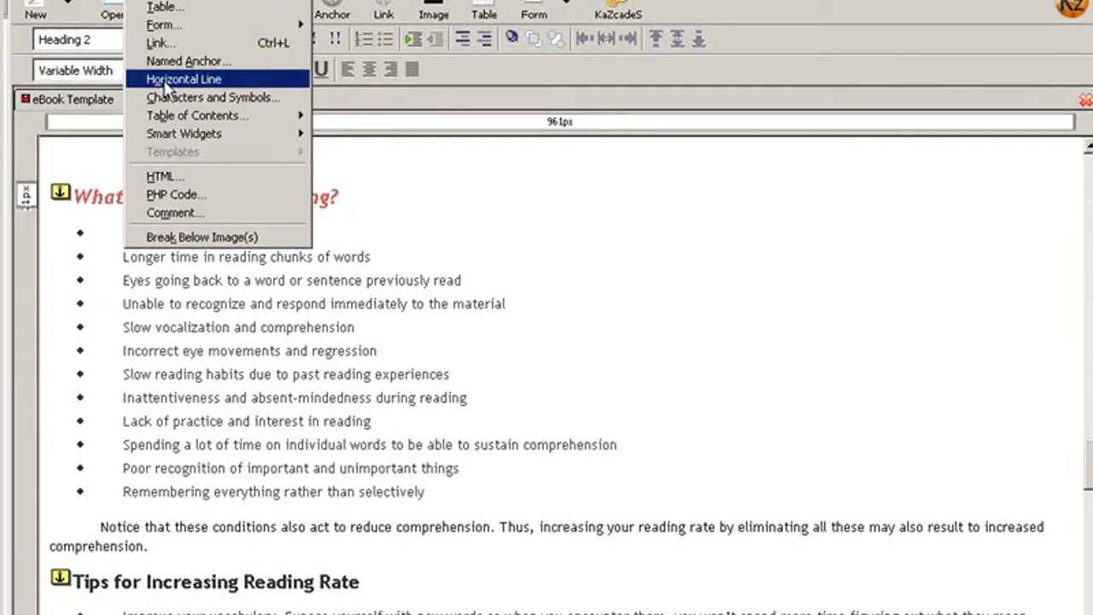
{"action": "left_click", "coordinate": [162, 174]}
{"action": "right_click", "coordinate": [156, 125]}
{"action": "left_click", "coordinate": [220, 197]}
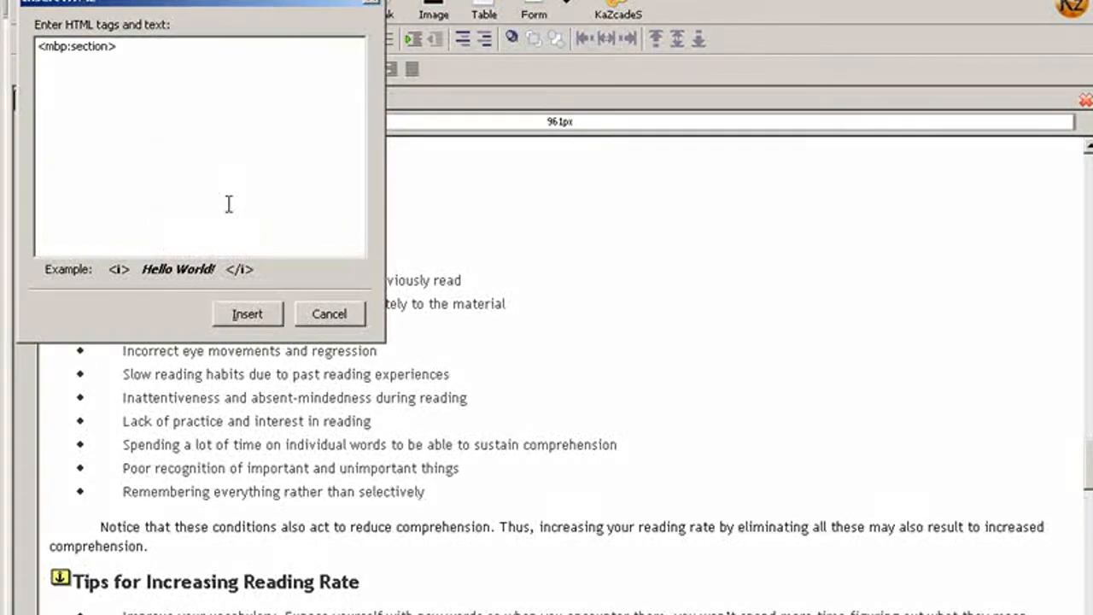
{"action": "left_click", "coordinate": [246, 309]}
Insert the <mbp:section> tag directly before the Skimming heading
{"action": "scroll", "coordinate": [192, 327], "scroll_direction": "down", "scroll_amount": 6}
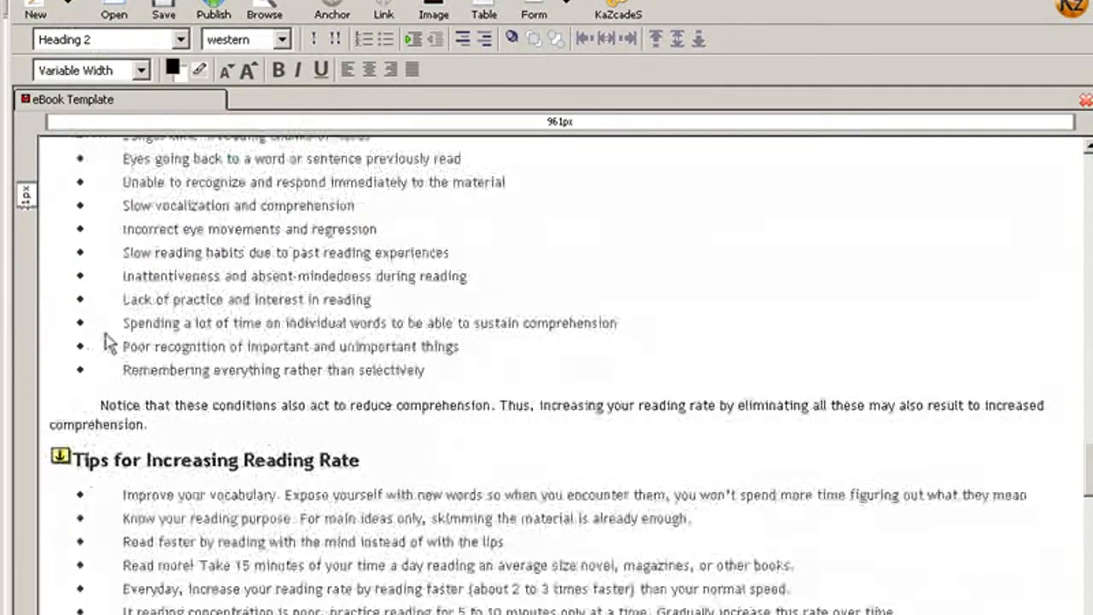
{"action": "scroll", "coordinate": [132, 323], "scroll_direction": "down", "scroll_amount": 4}
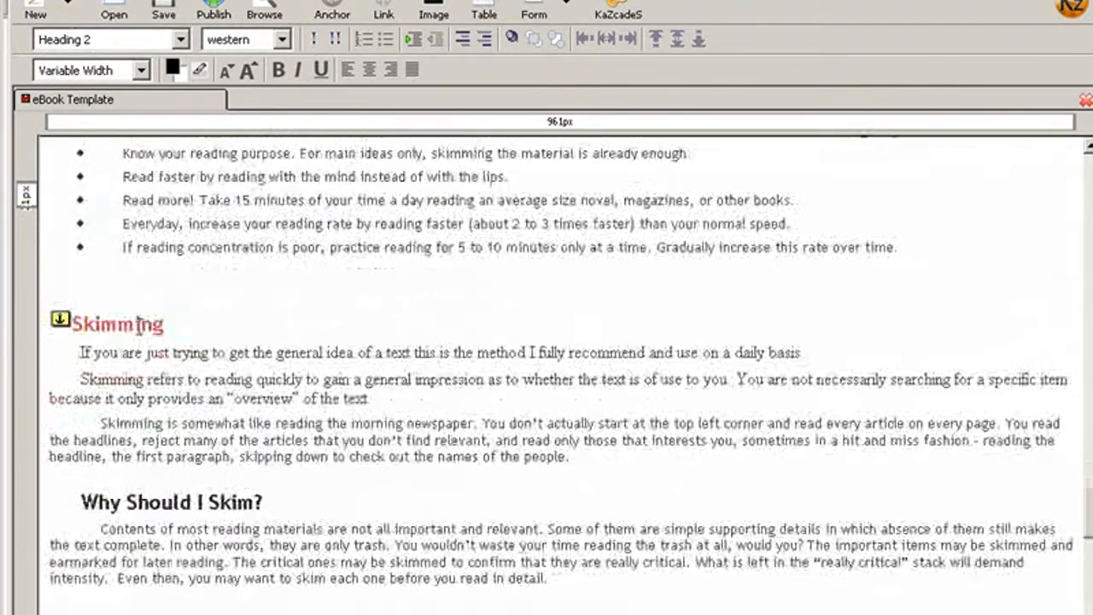
{"action": "left_click", "coordinate": [82, 317]}
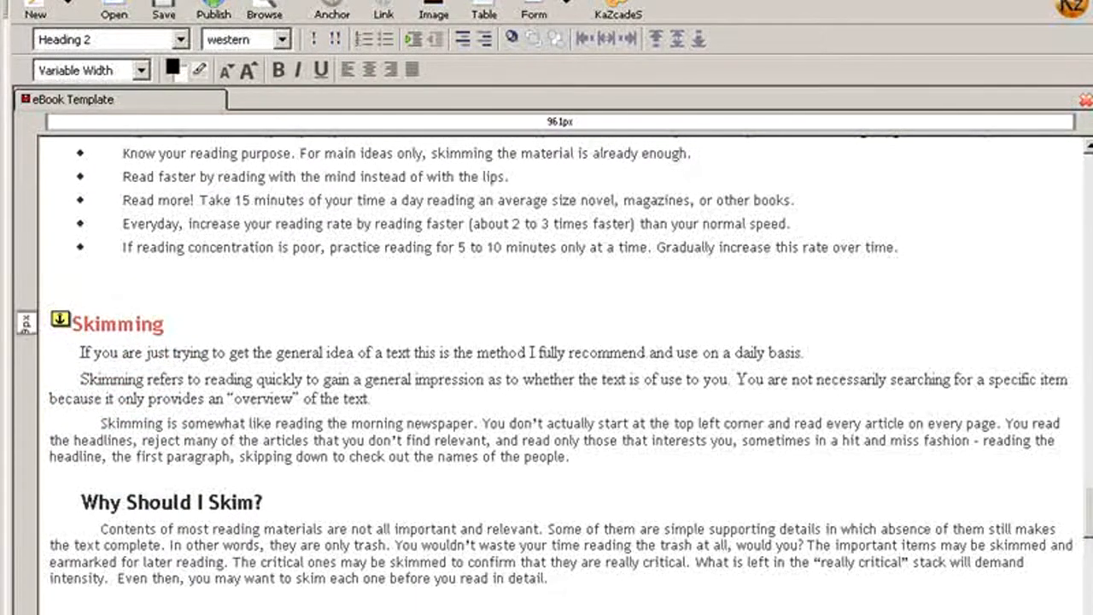
{"action": "left_click", "coordinate": [136, 1]}
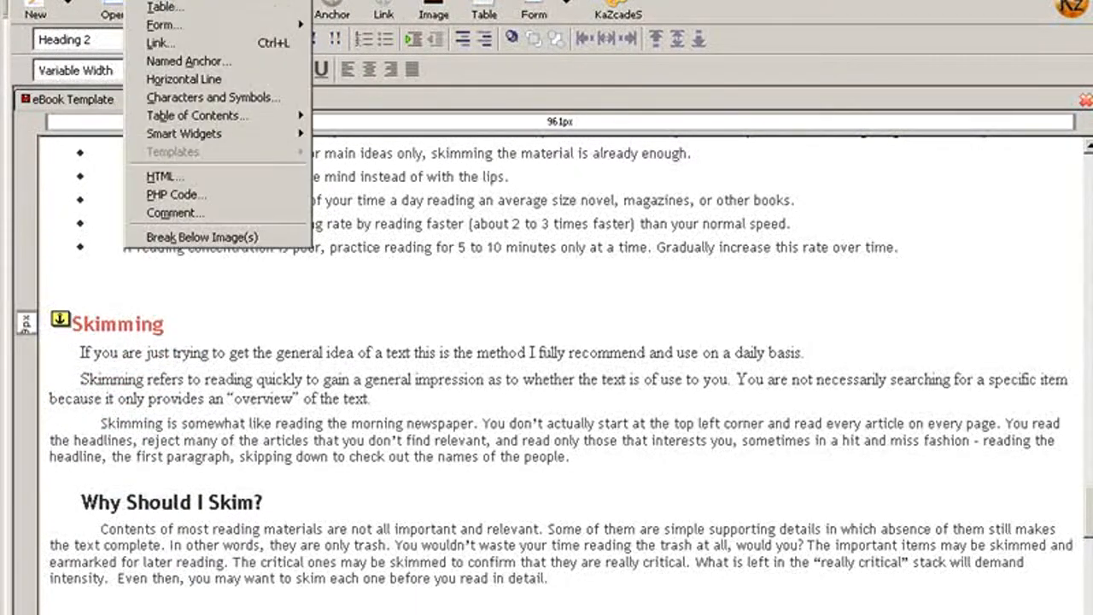
{"action": "left_click", "coordinate": [197, 174]}
{"action": "right_click", "coordinate": [173, 46]}
{"action": "left_click", "coordinate": [227, 116]}
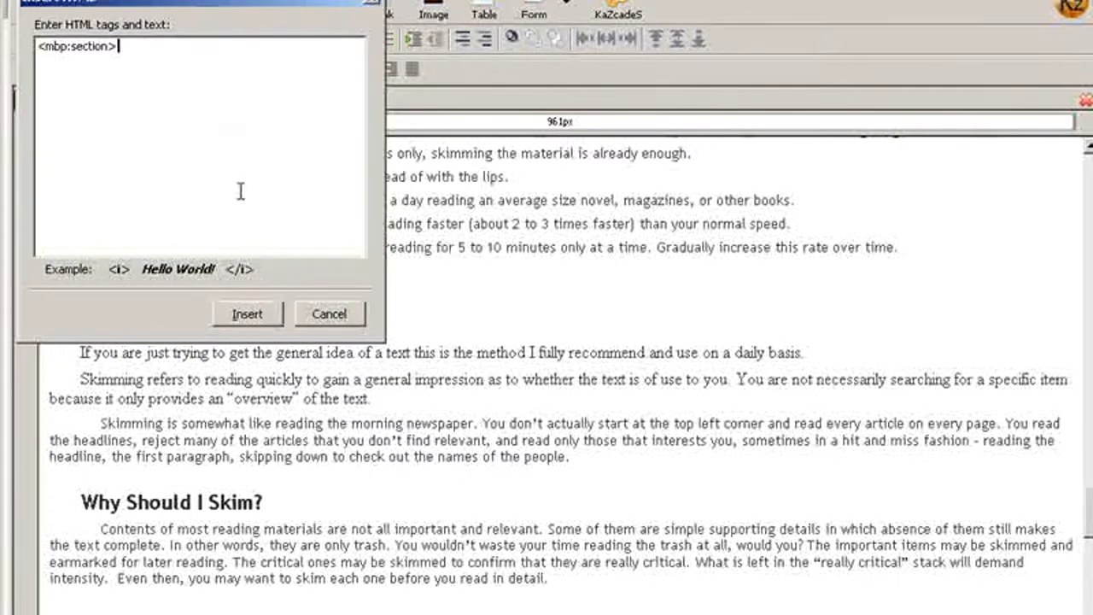
{"action": "left_click", "coordinate": [247, 314]}
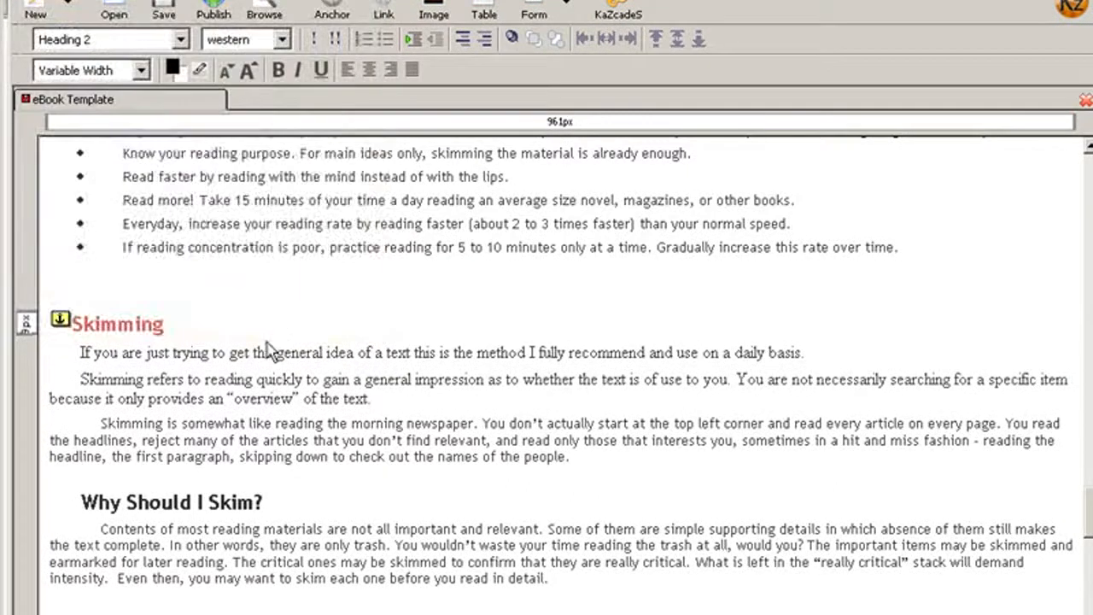
Insert the <mbp:section> tag directly before the Speed Reading Calculating heading
{"action": "scroll", "coordinate": [267, 335], "scroll_direction": "down", "scroll_amount": 12}
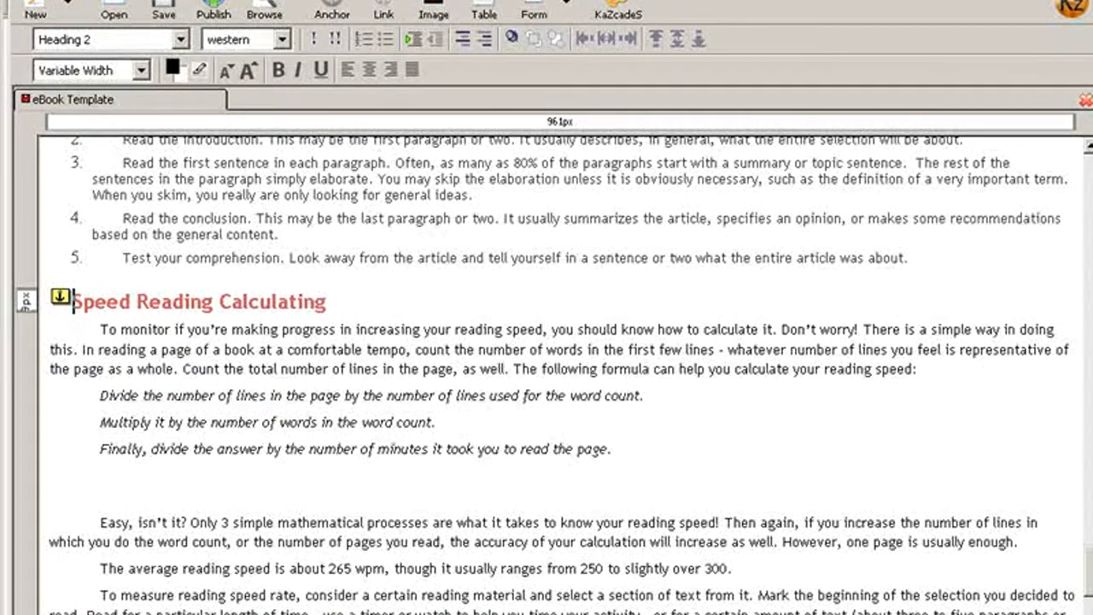
{"action": "left_click", "coordinate": [133, 3]}
{"action": "left_click", "coordinate": [180, 177]}
{"action": "right_click", "coordinate": [181, 173]}
{"action": "left_click", "coordinate": [209, 242]}
{"action": "left_click", "coordinate": [246, 309]}
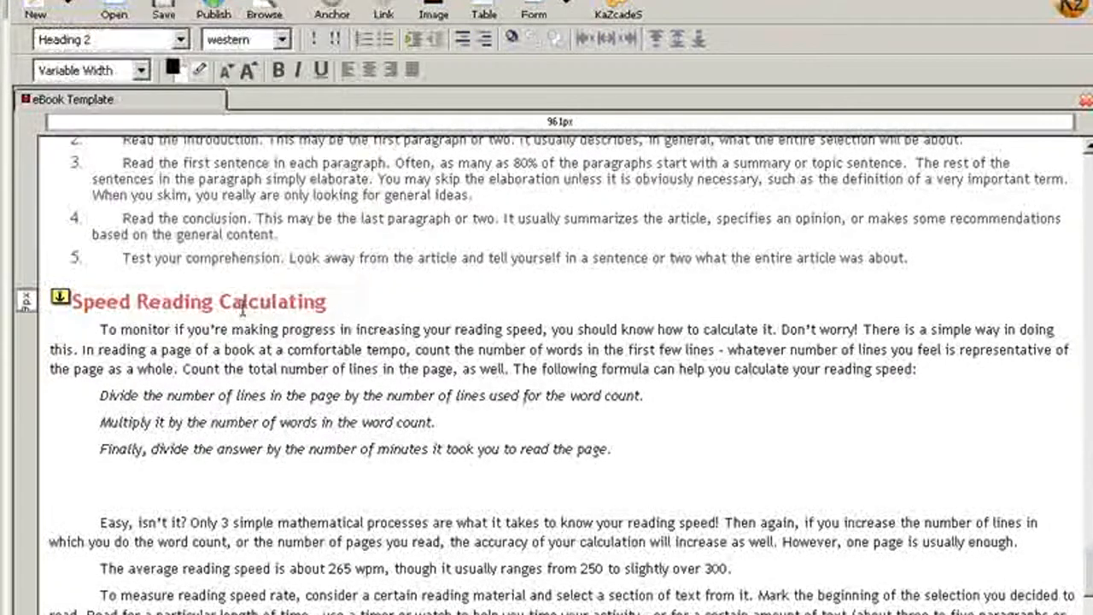
Insert the <mbp:section> tag directly before the closing "That's all folks" heading
{"action": "scroll", "coordinate": [179, 256], "scroll_direction": "down", "scroll_amount": 15}
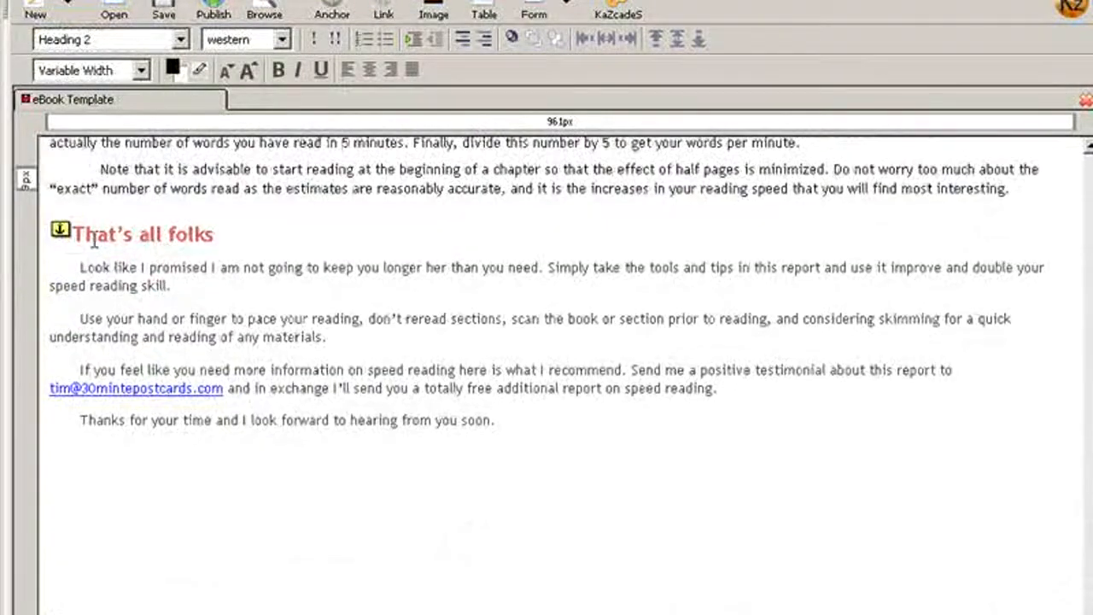
{"action": "left_click", "coordinate": [77, 233]}
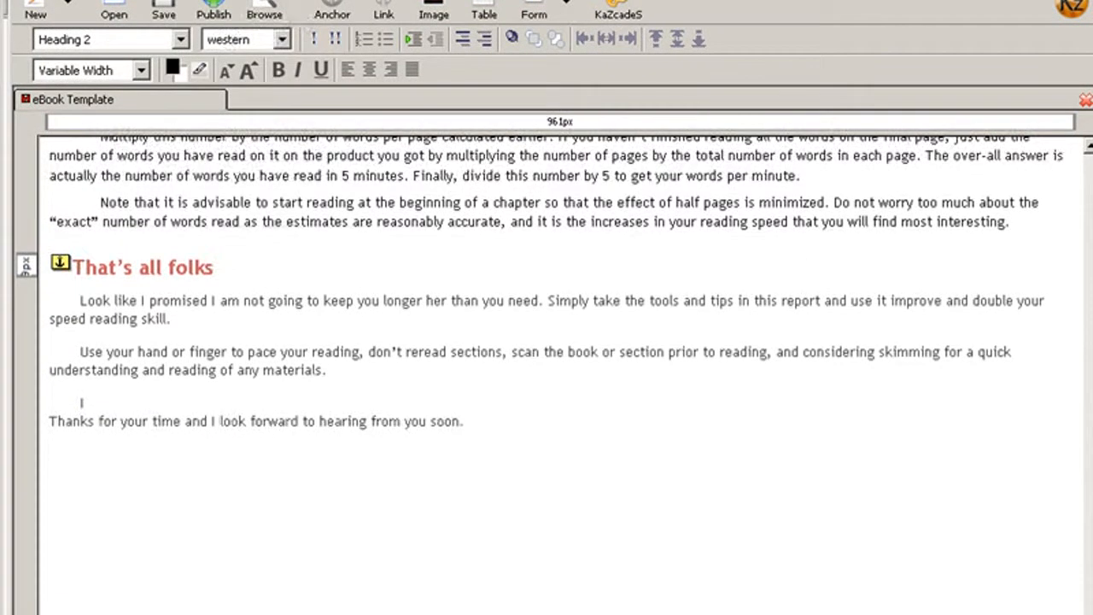
{"action": "left_click", "coordinate": [142, 1]}
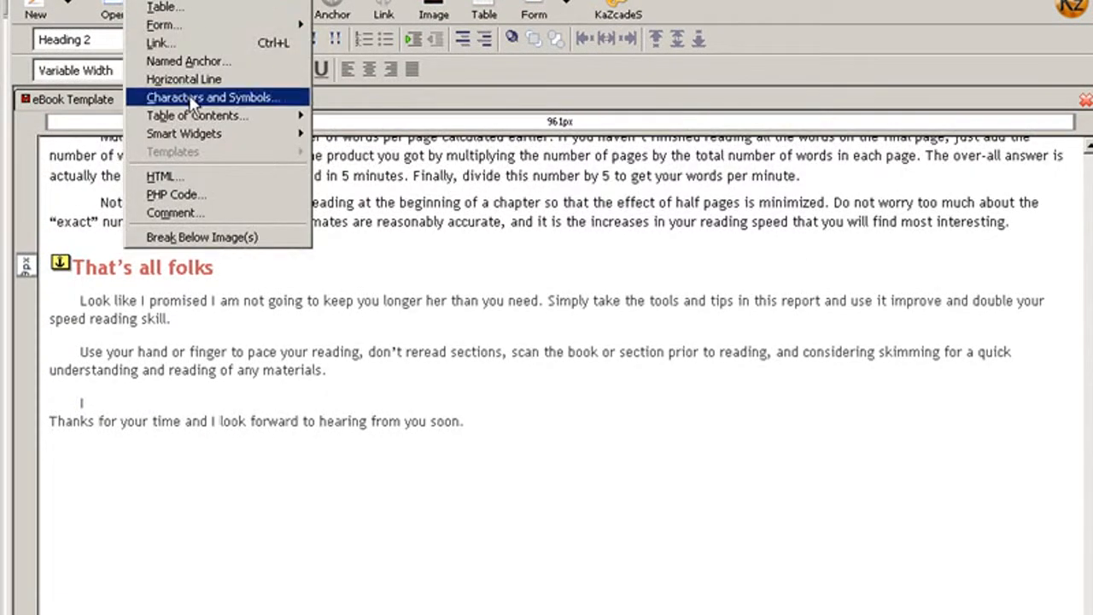
{"action": "left_click", "coordinate": [208, 178]}
{"action": "right_click", "coordinate": [206, 150]}
{"action": "left_click", "coordinate": [244, 222]}
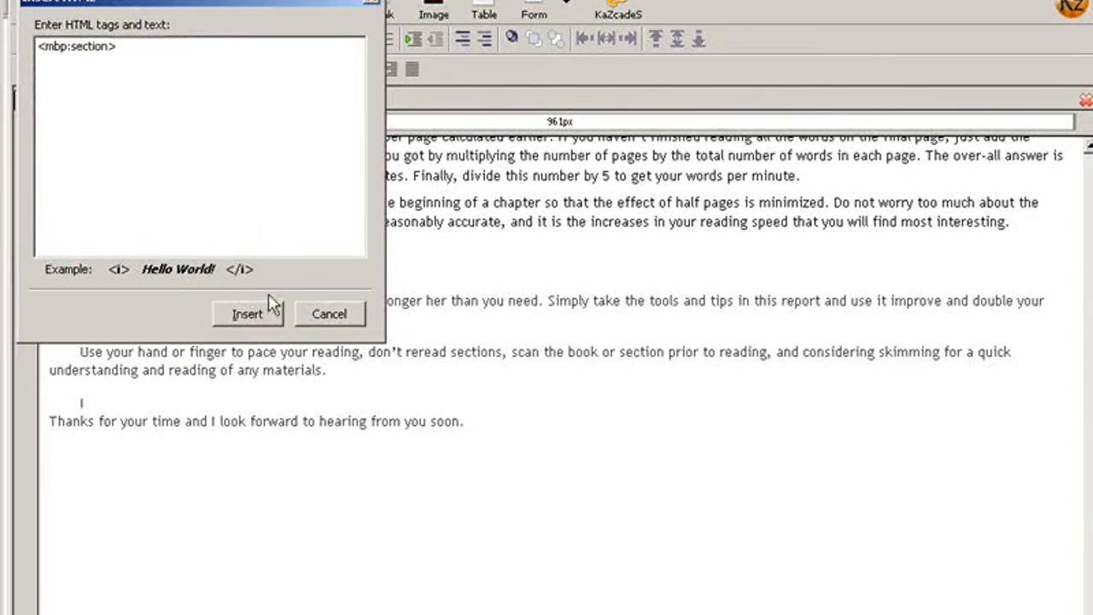
{"action": "left_click", "coordinate": [272, 314]}
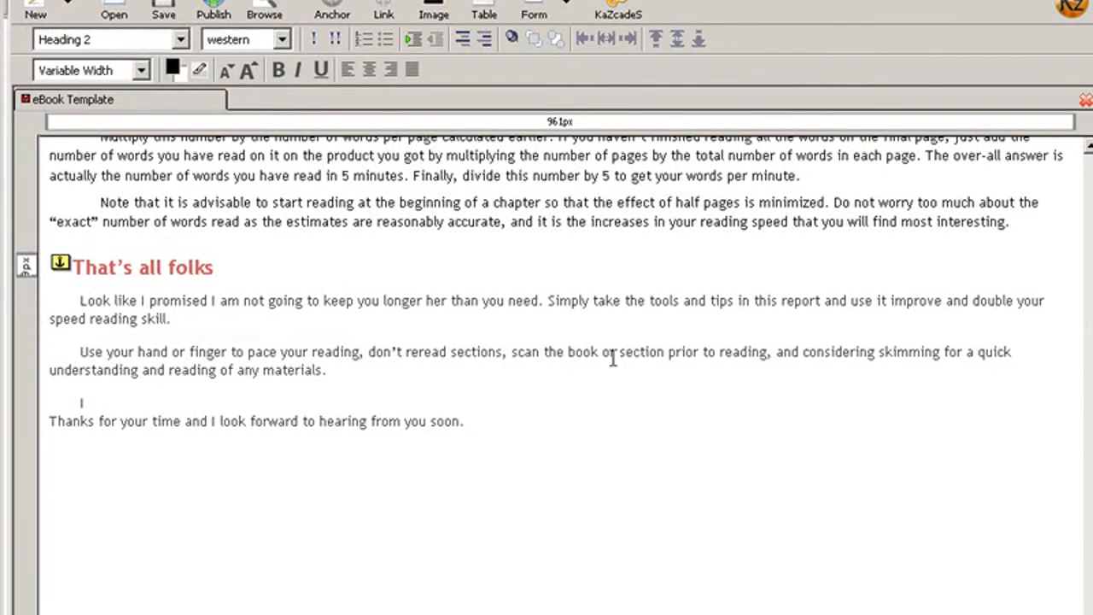
Save the eBook Template page with the inserted section tags
{"action": "scroll", "coordinate": [608, 359], "scroll_direction": "up", "scroll_amount": 6}
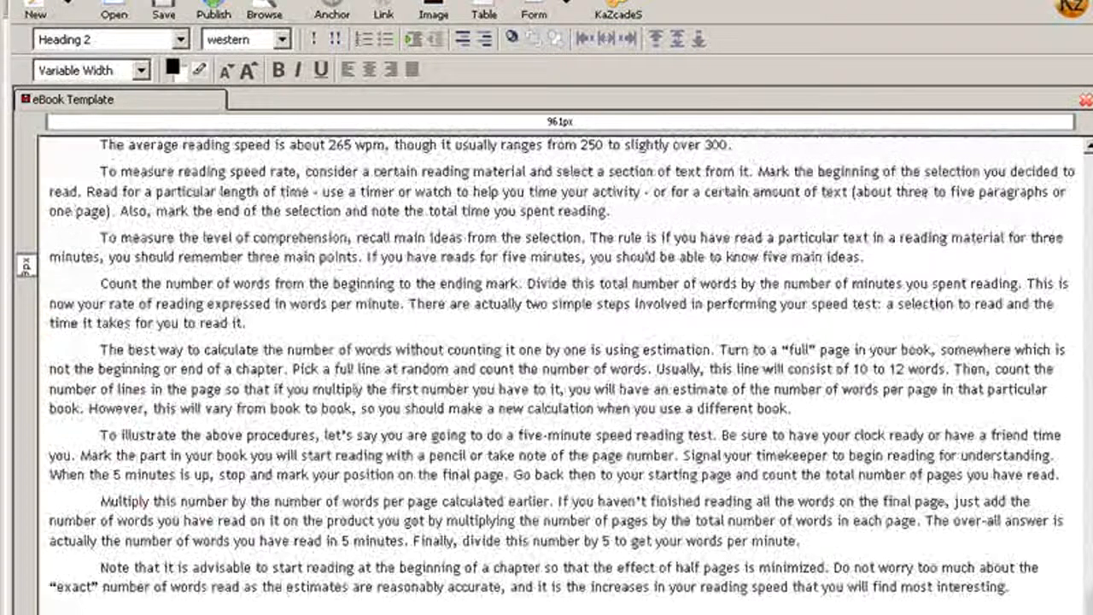
{"action": "left_click", "coordinate": [163, 8]}
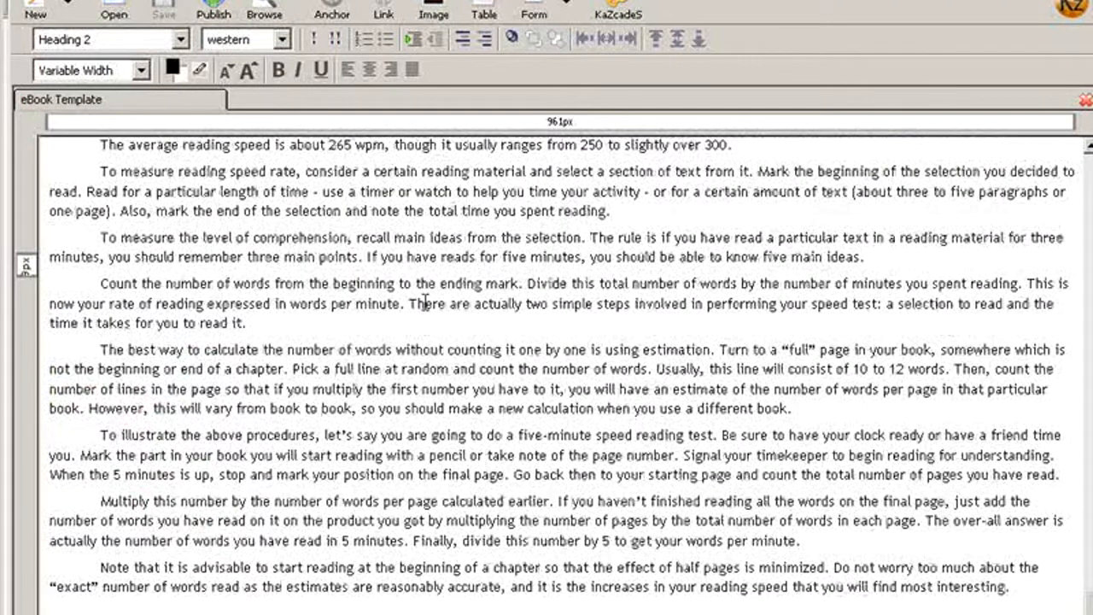
{"action": "scroll", "coordinate": [416, 303], "scroll_direction": "up", "scroll_amount": 7}
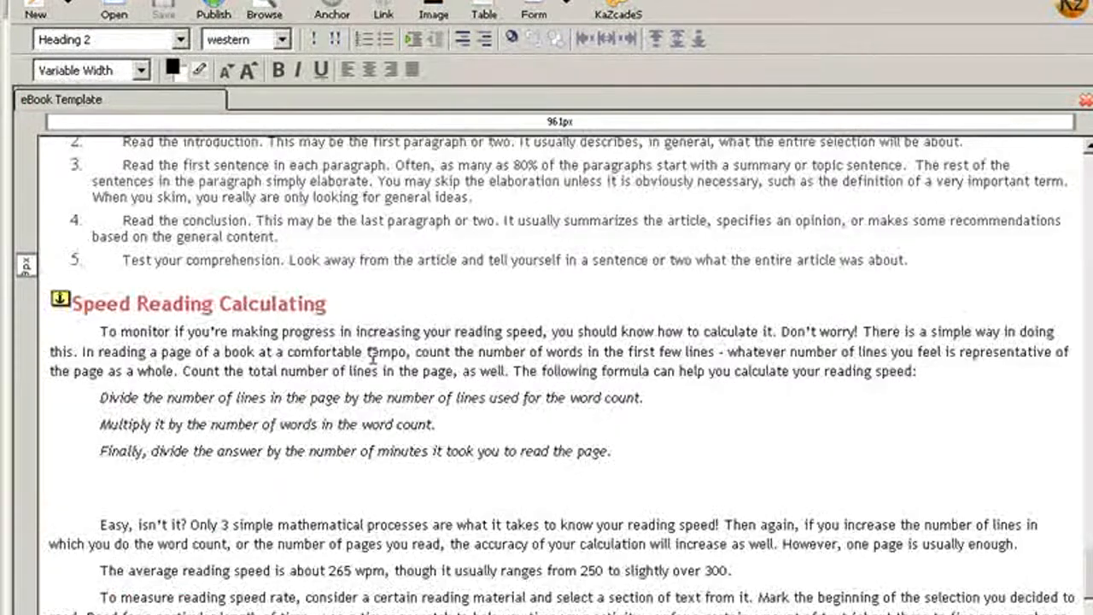